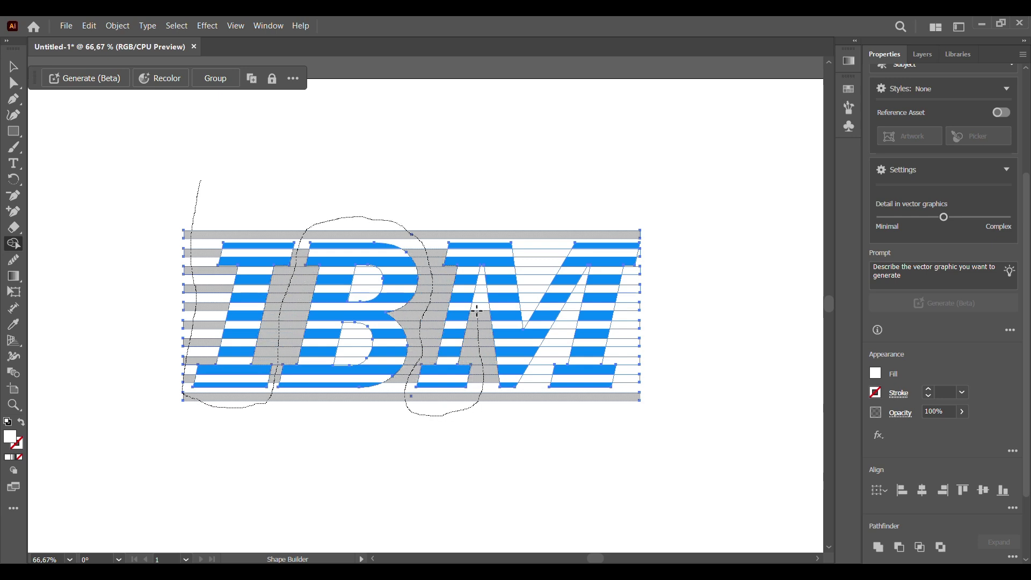
- Scroll around the preview of the finished striped IBM logo before starting on a blank artboard
scroll(221, 322, "up", 2)
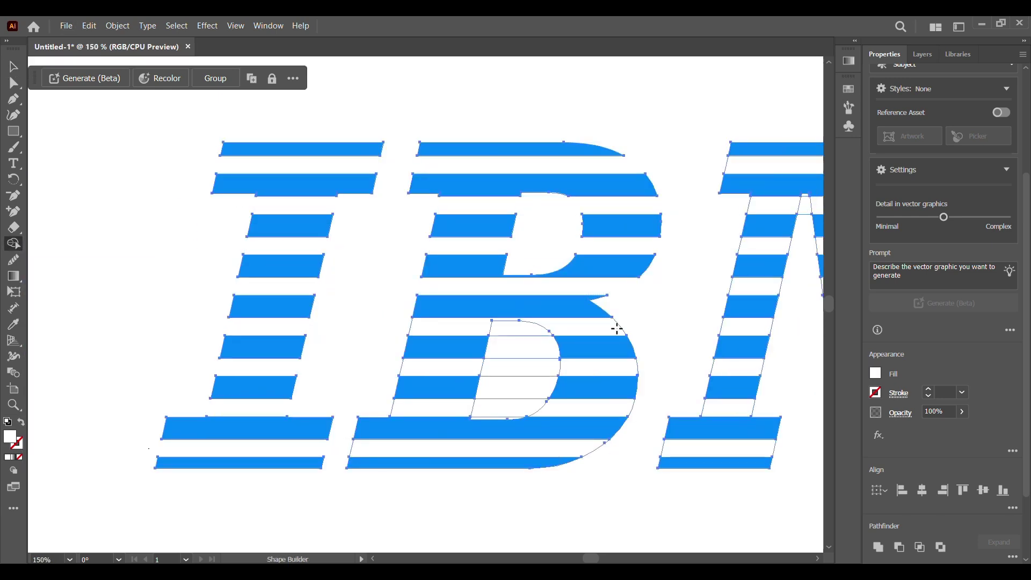
scroll(608, 447, "right", 5)
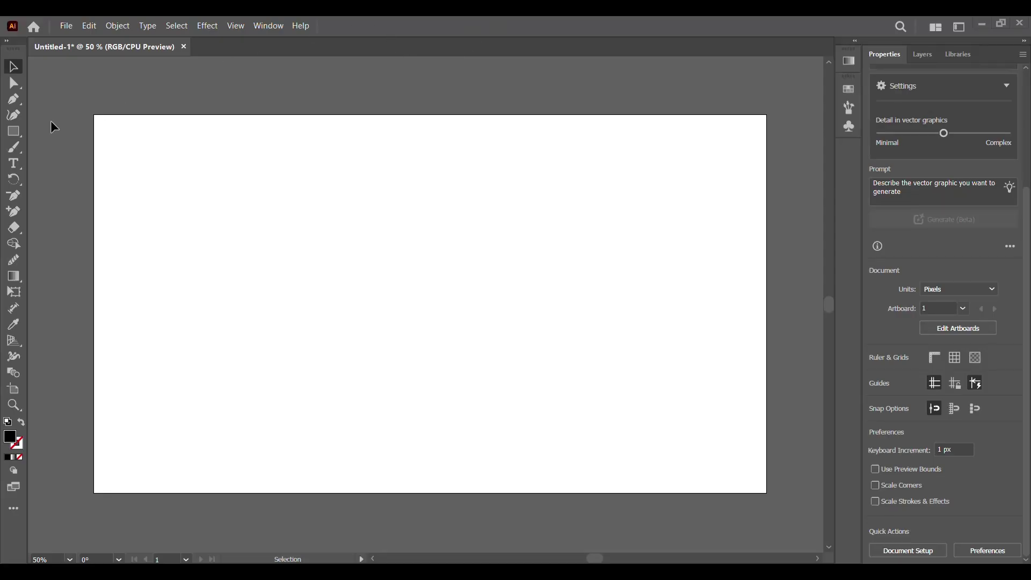
- Place a text object on the artboard and set its font to Rockwell Bold Italic
left_click(16, 170)
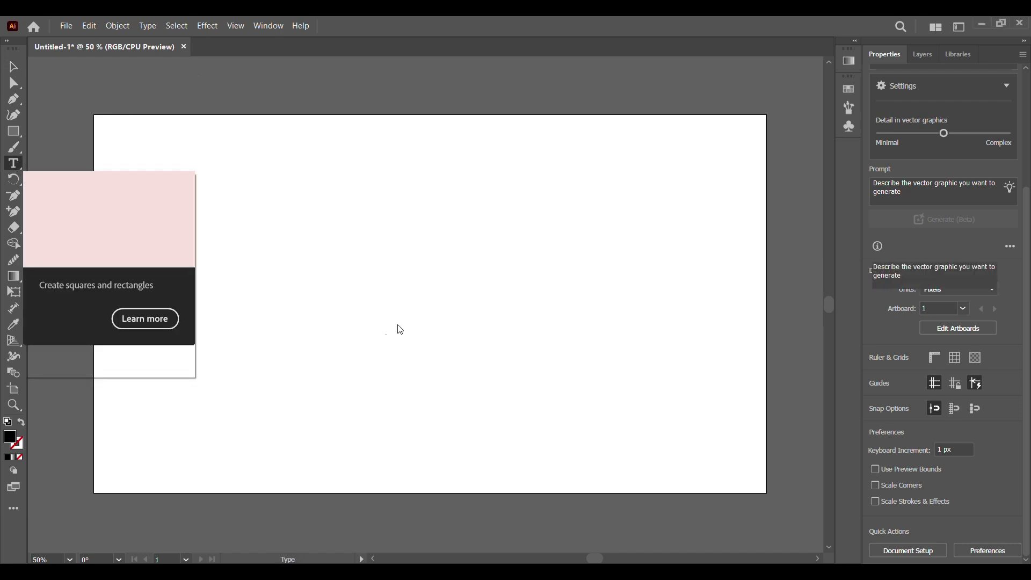
left_click(396, 324)
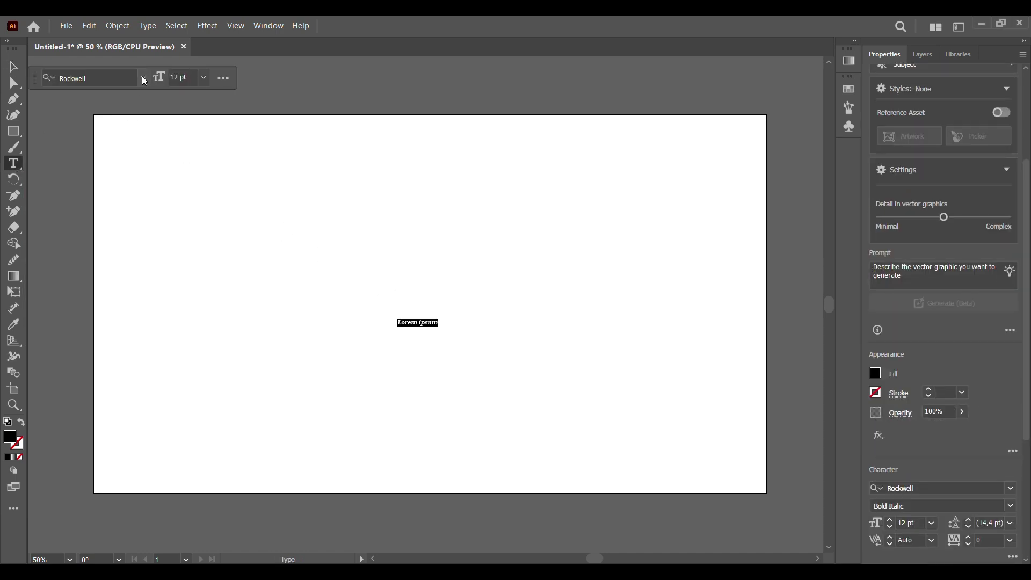
left_click(144, 79)
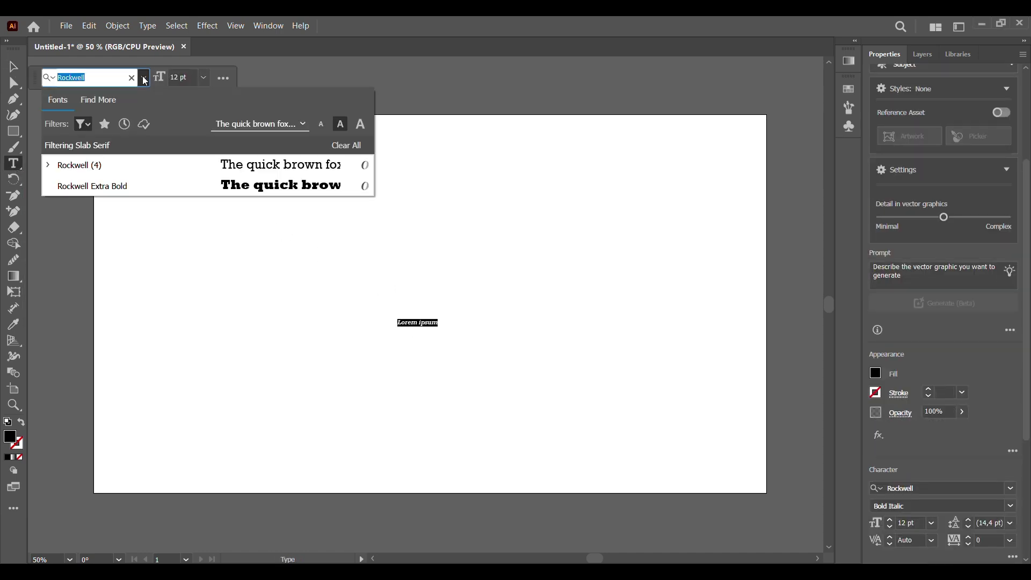
left_click(52, 165)
left_click(276, 247)
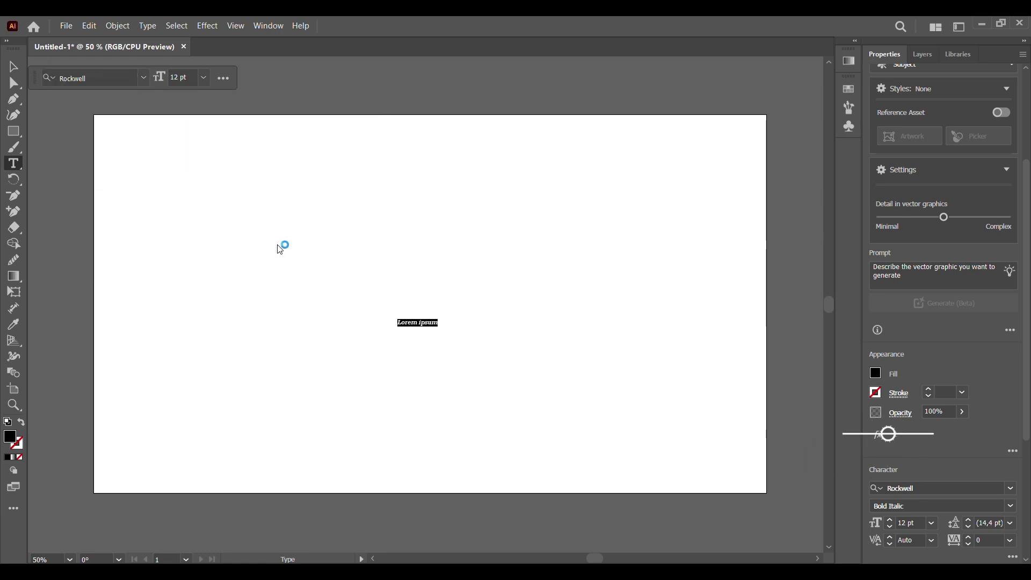
key("Escape")
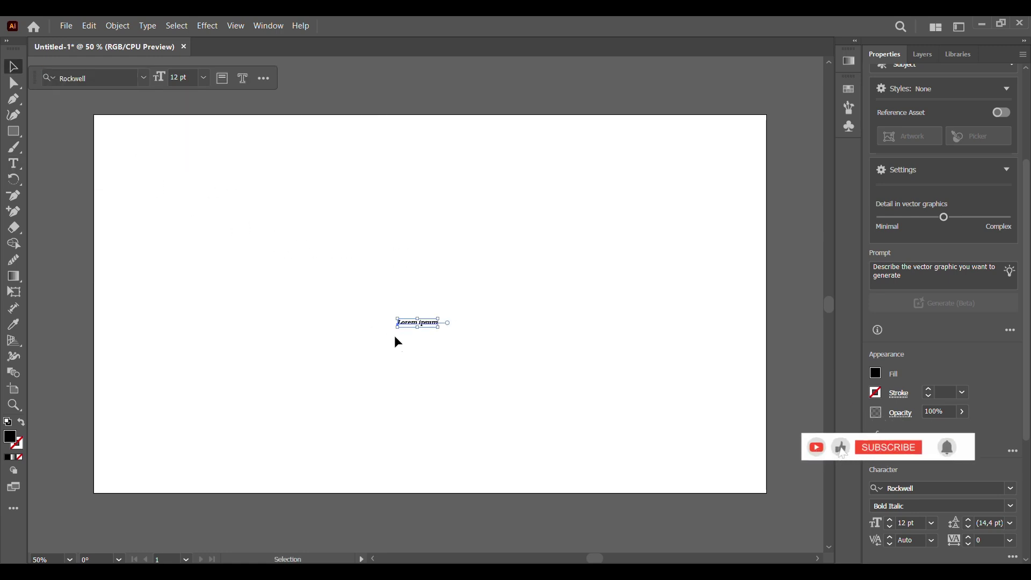
- Enlarge the text to about 90 pt and replace the placeholder with 'IBM'
left_click_drag(439, 319, 351, 301)
double_click(684, 272)
key("BackSpace")
key("BackSpace")
key("BackSpace")
key("BackSpace")
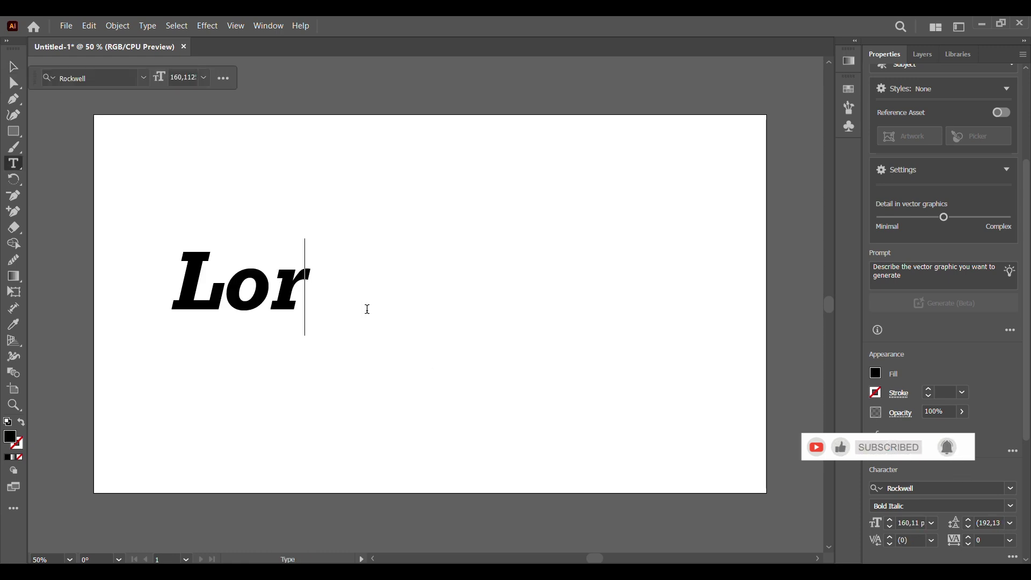
key("BackSpace")
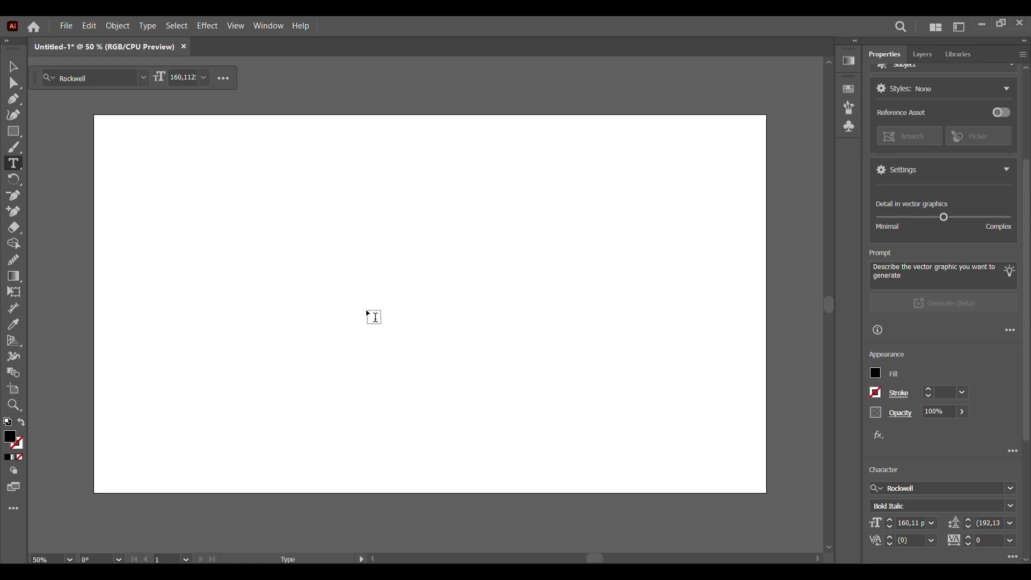
type("IBM")
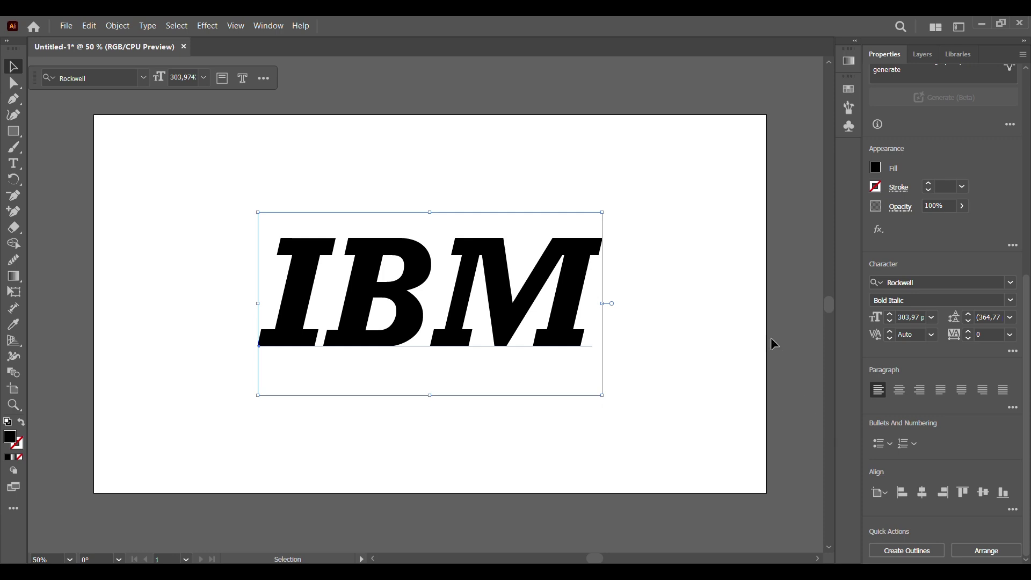
left_click(719, 297)
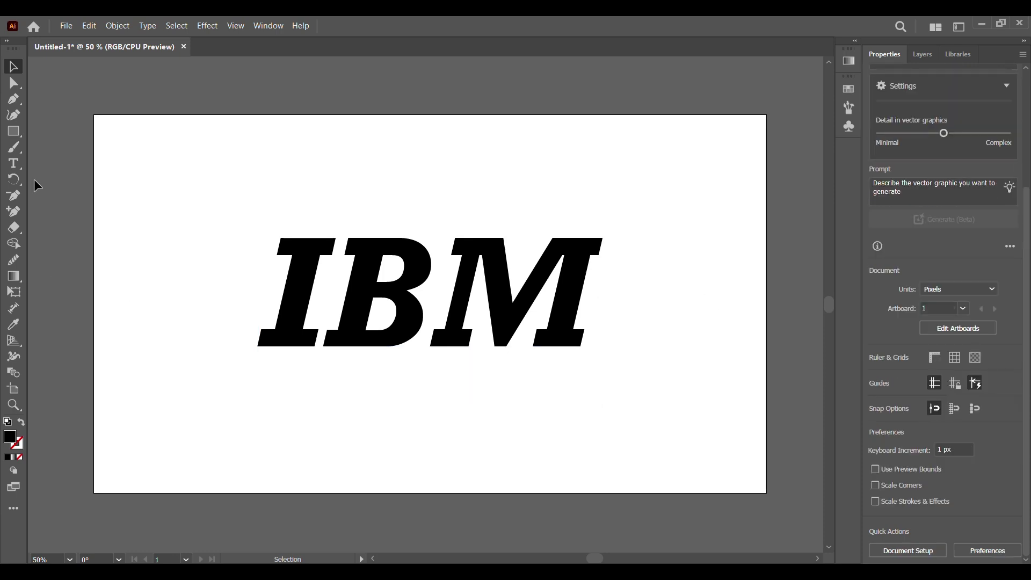
- Draw a thin black bar above IBM and Alt-drag a copy beneath the lettering
left_click(17, 132)
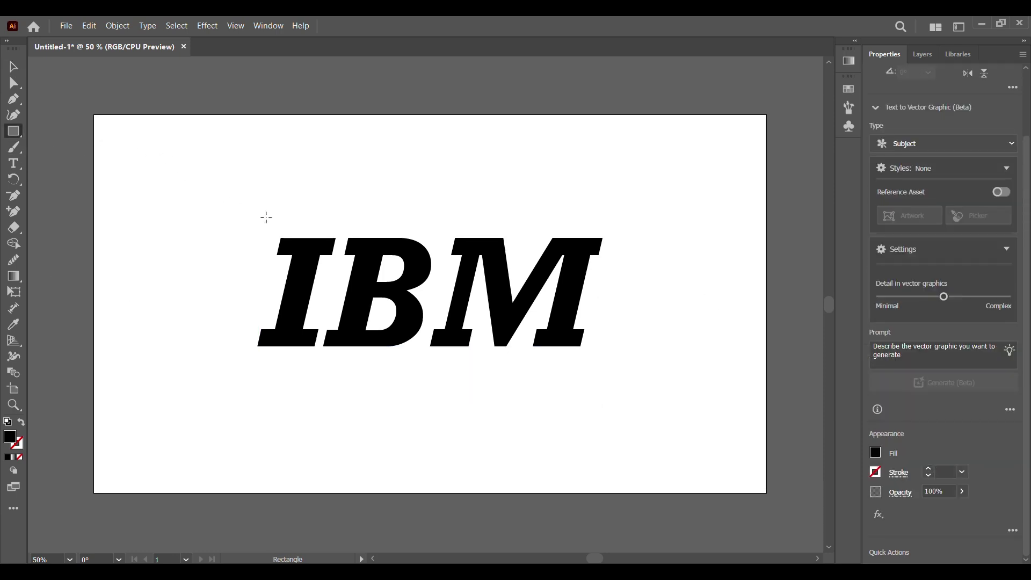
left_click_drag(250, 217, 616, 227)
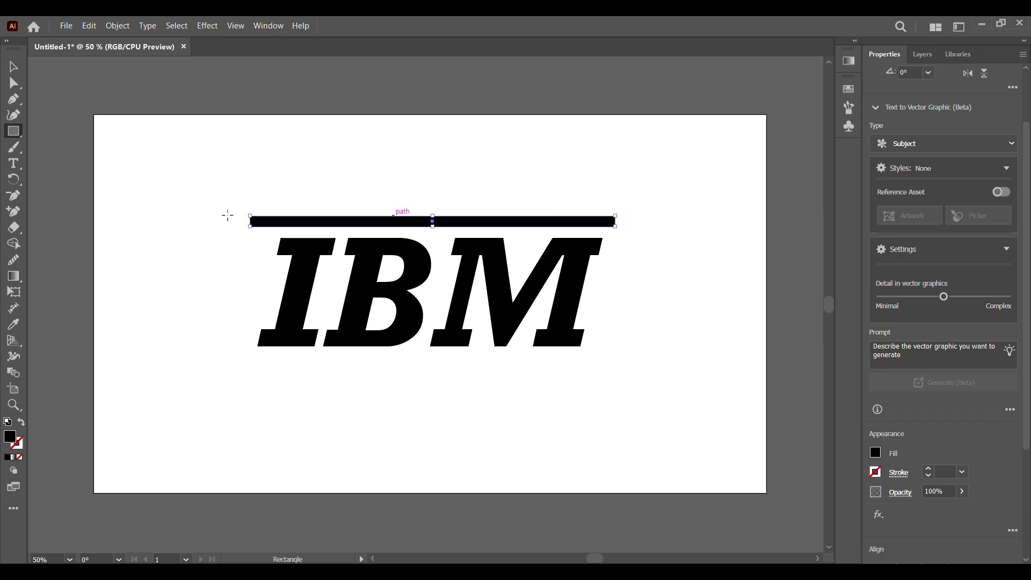
key("v")
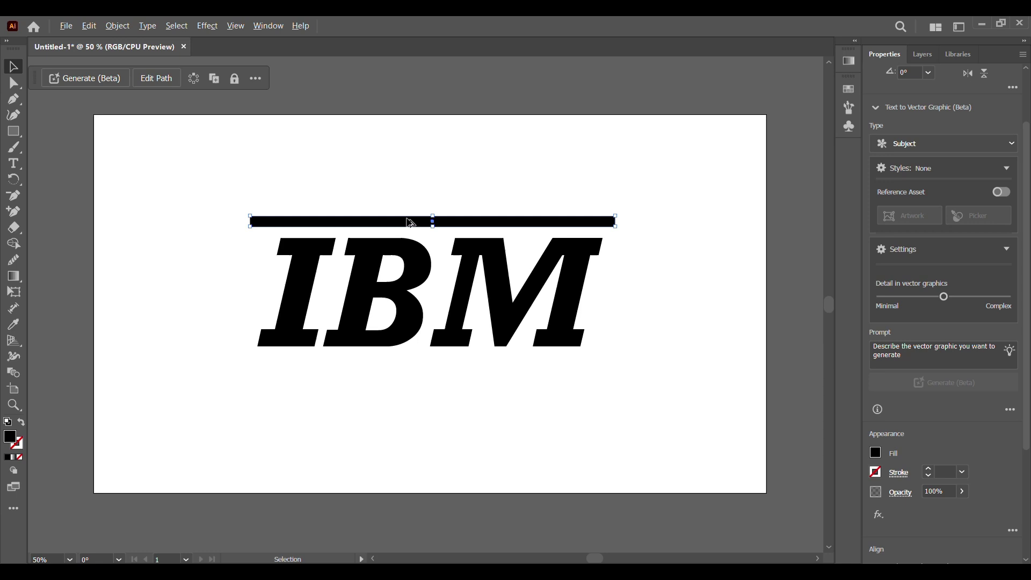
left_click_drag(421, 224, 433, 353)
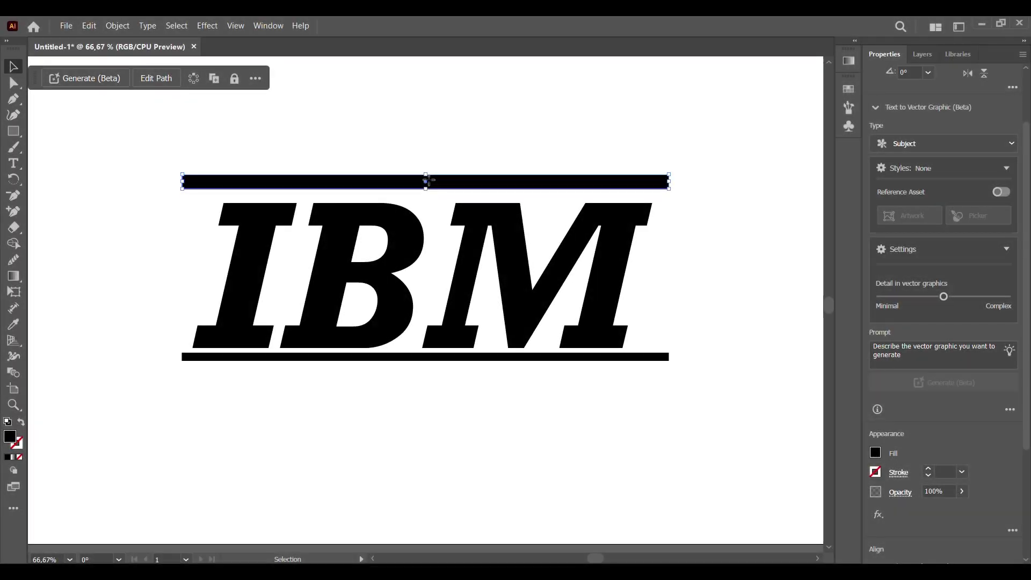
left_click_drag(428, 181, 429, 187)
left_click(437, 135)
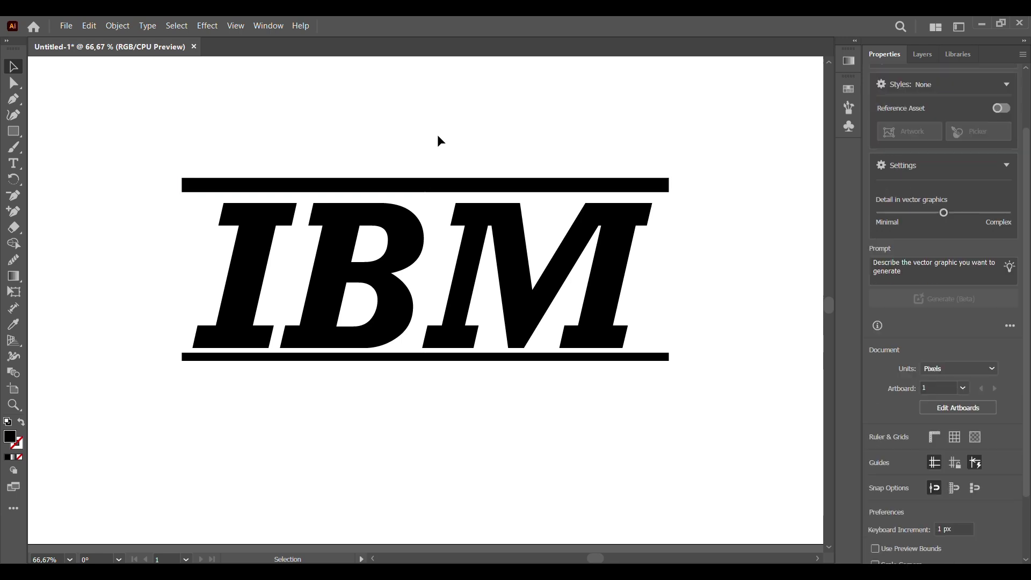
- Fill the IBM lettering with a blue swatch
left_click(445, 188)
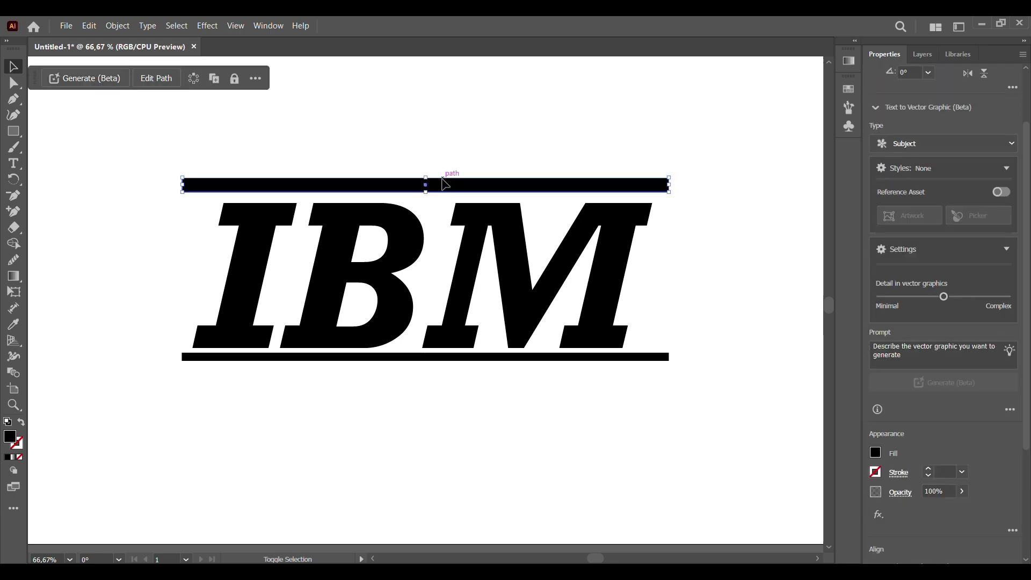
left_click(441, 364, "shift")
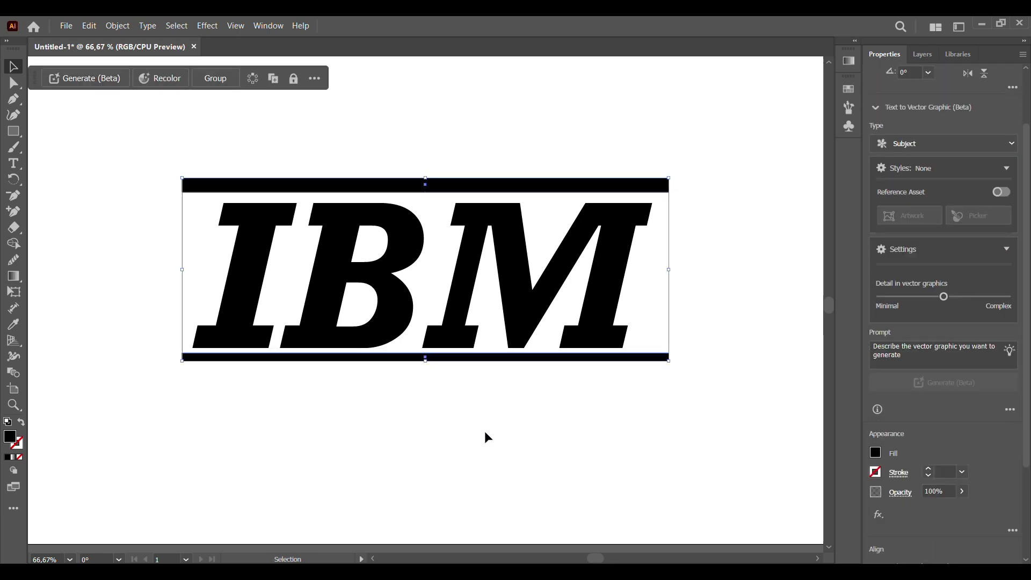
left_click(485, 431)
left_click(531, 302)
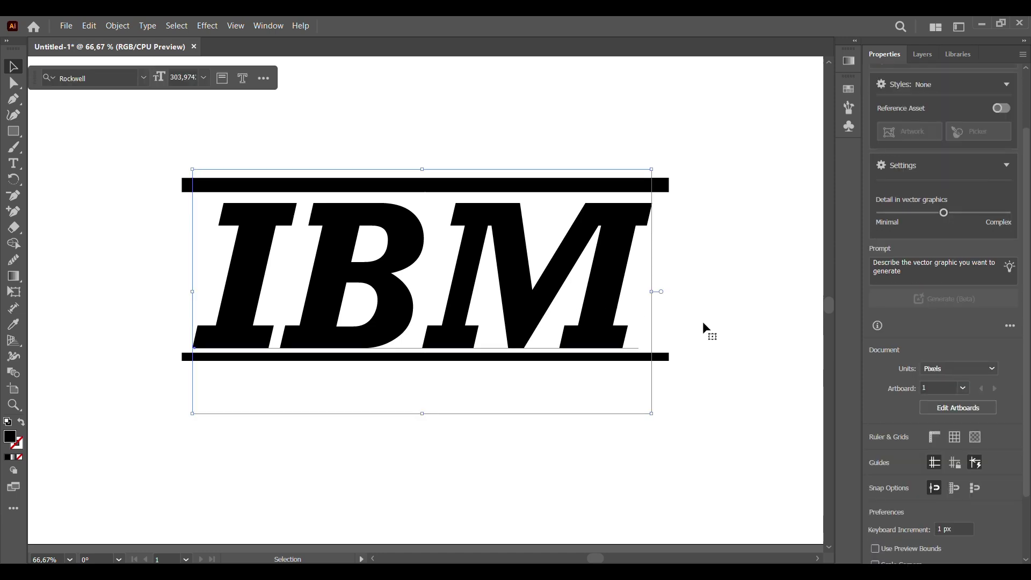
left_click(876, 453)
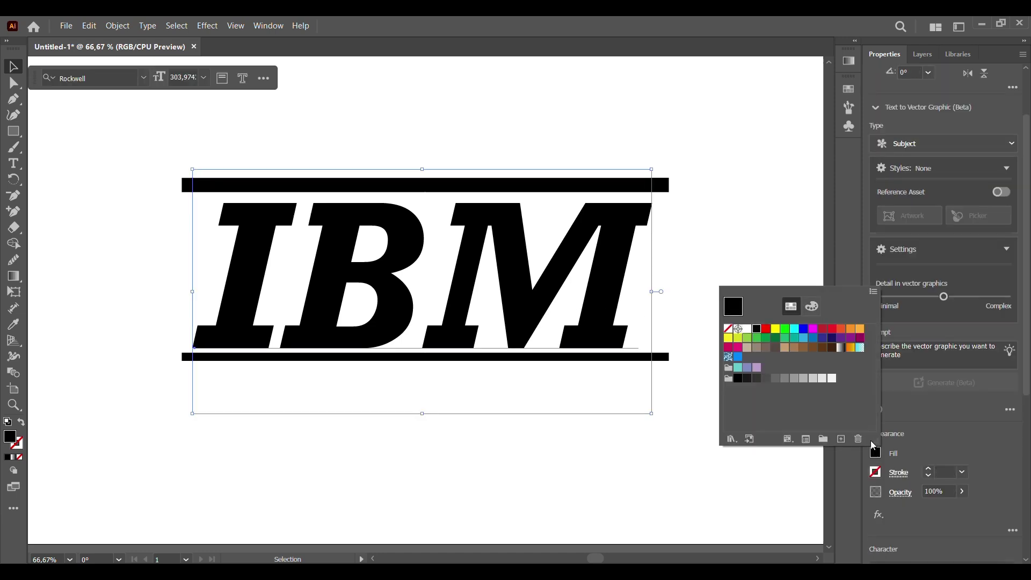
left_click(739, 358)
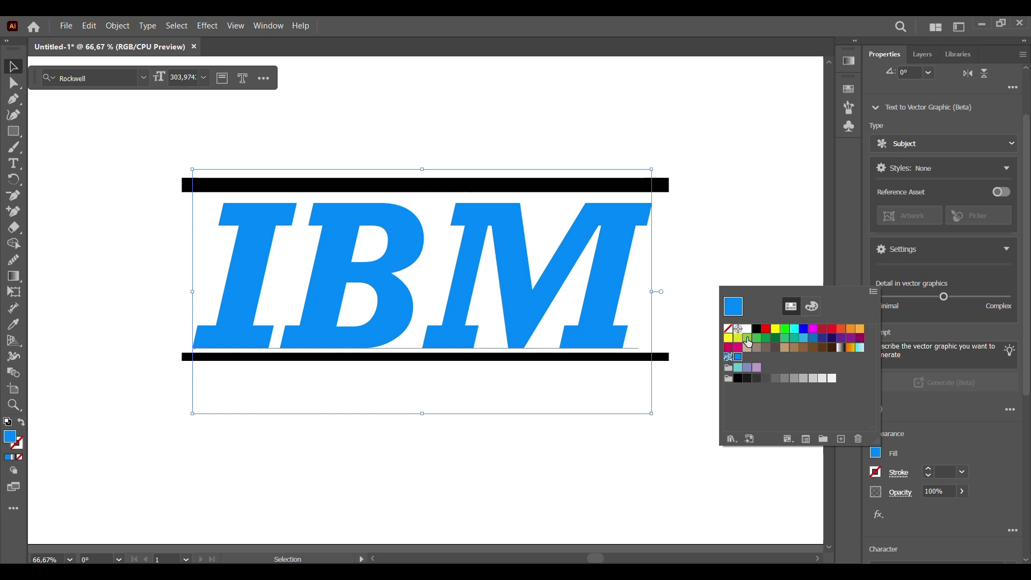
left_click(735, 263)
- Select both framing bars and fill them with white
left_click(666, 188)
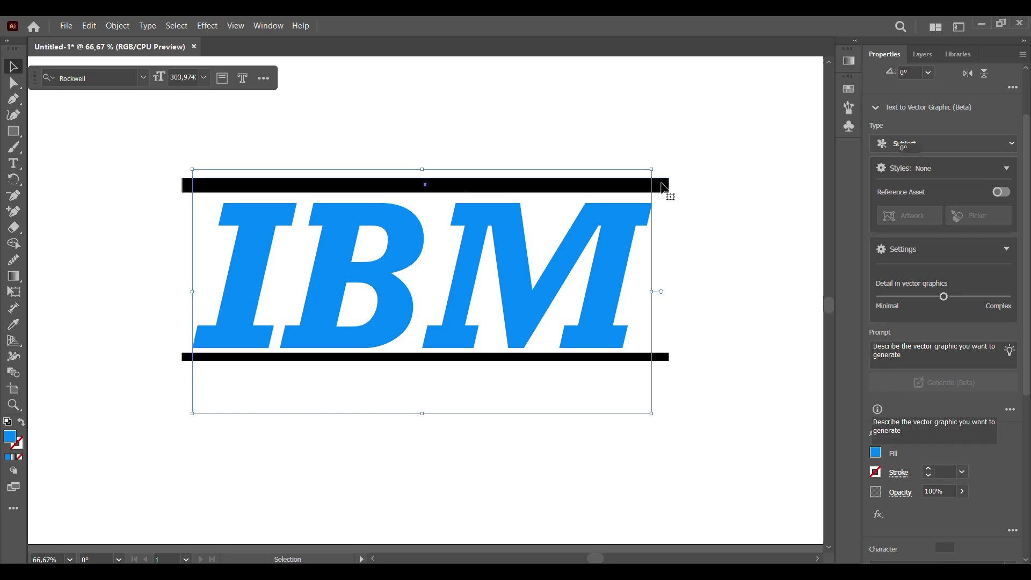
left_click(642, 359, "shift")
left_click(881, 454)
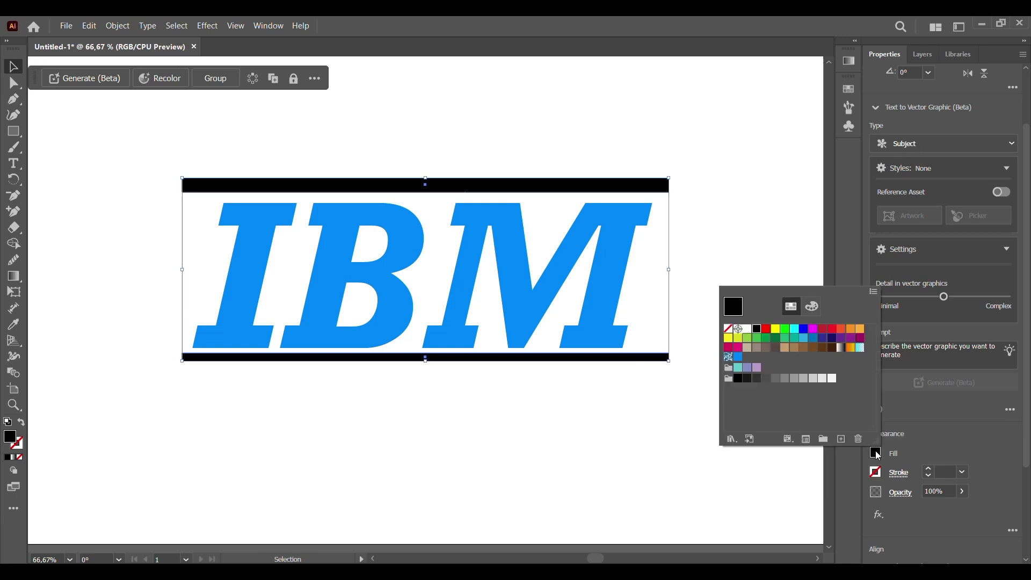
left_click(747, 330)
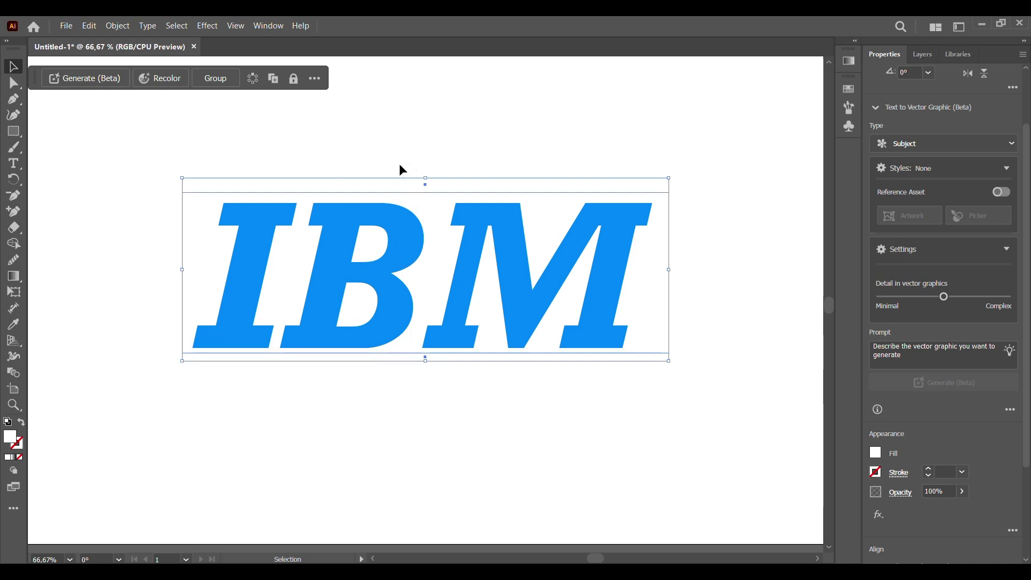
left_click(117, 29)
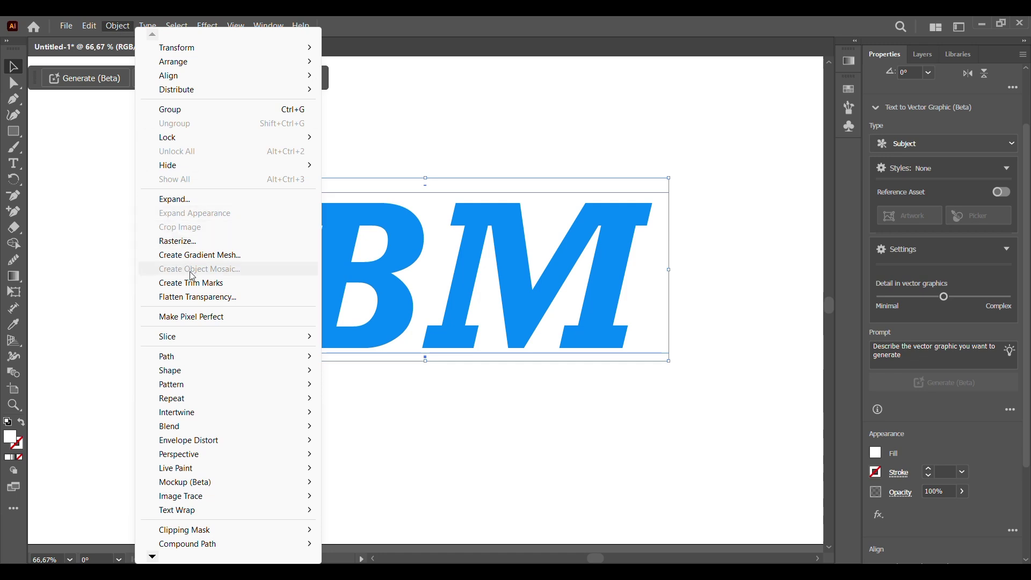
- Blend the two white bars and set the blend spacing to 10 specified steps
mouse_move(270, 430)
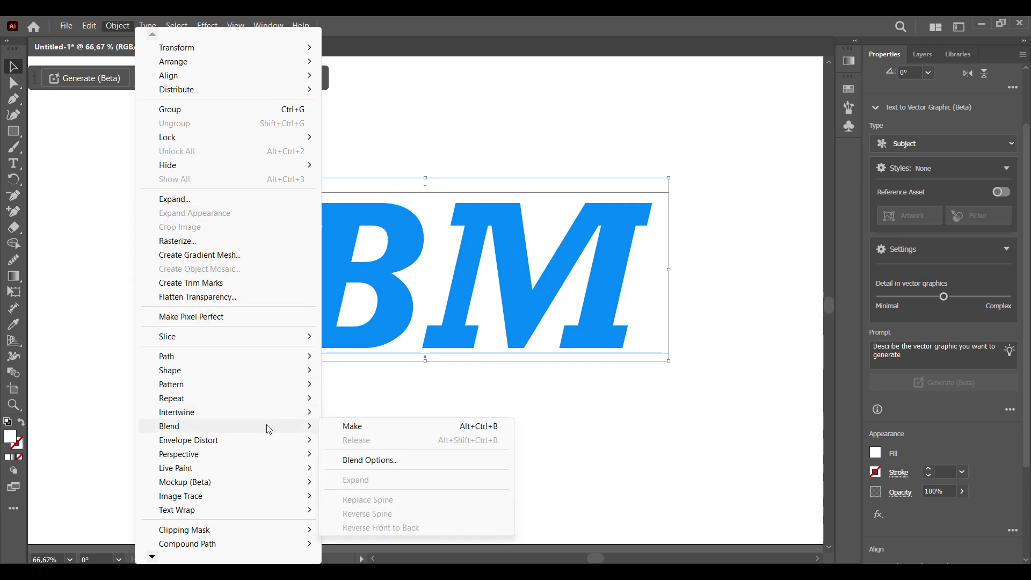
left_click(380, 428)
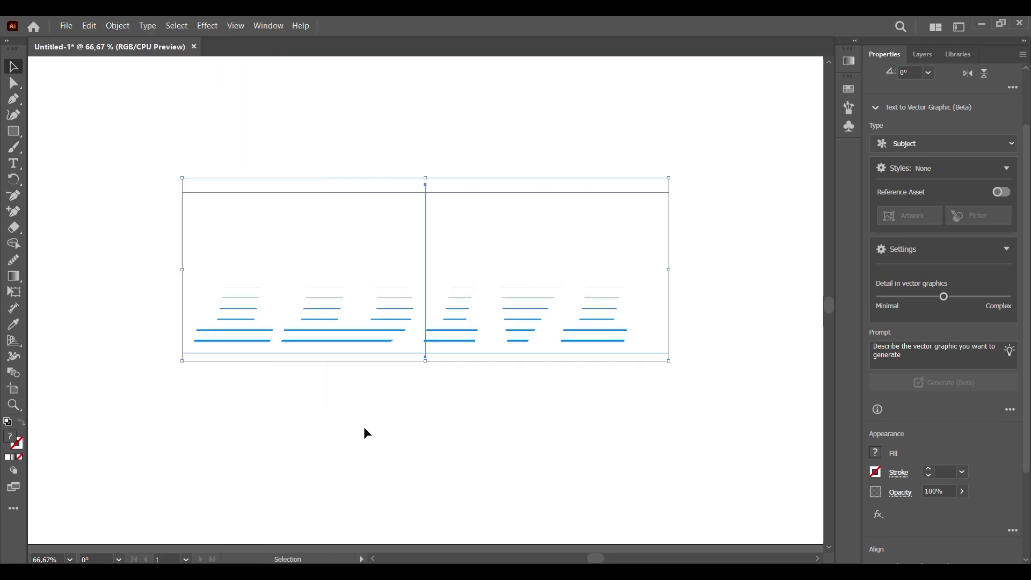
left_click(109, 27)
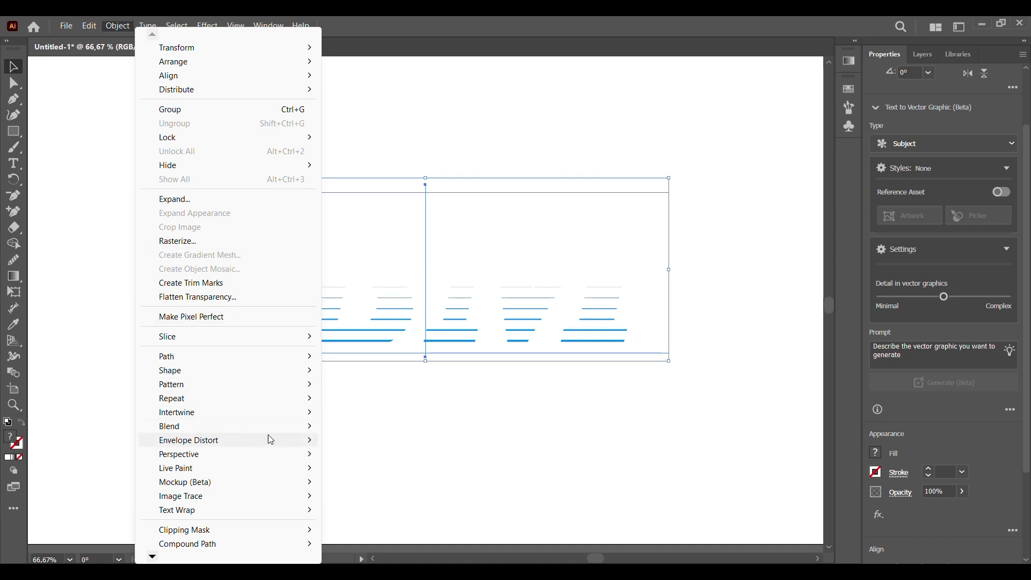
mouse_move(299, 428)
left_click(376, 461)
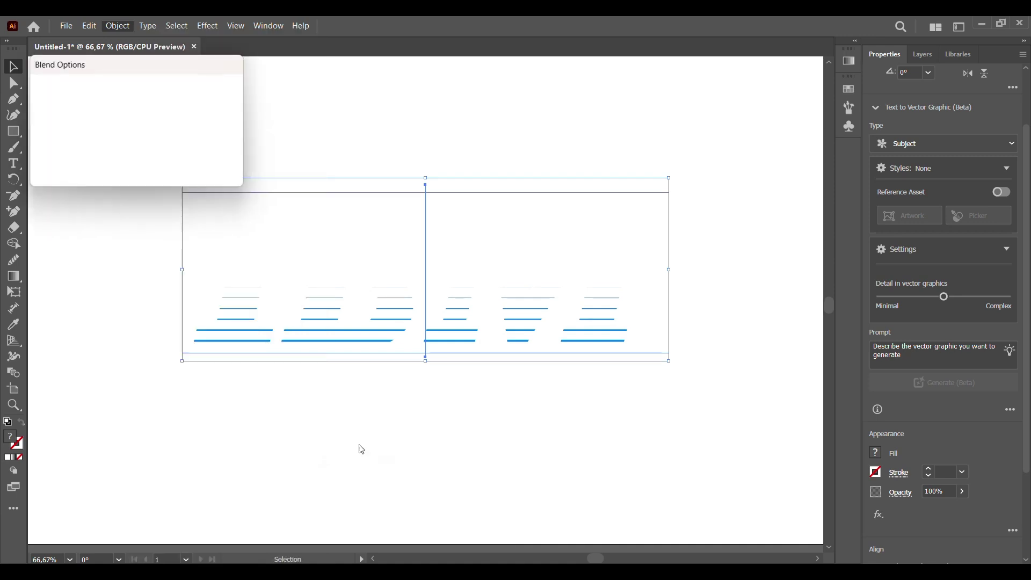
left_click(144, 99)
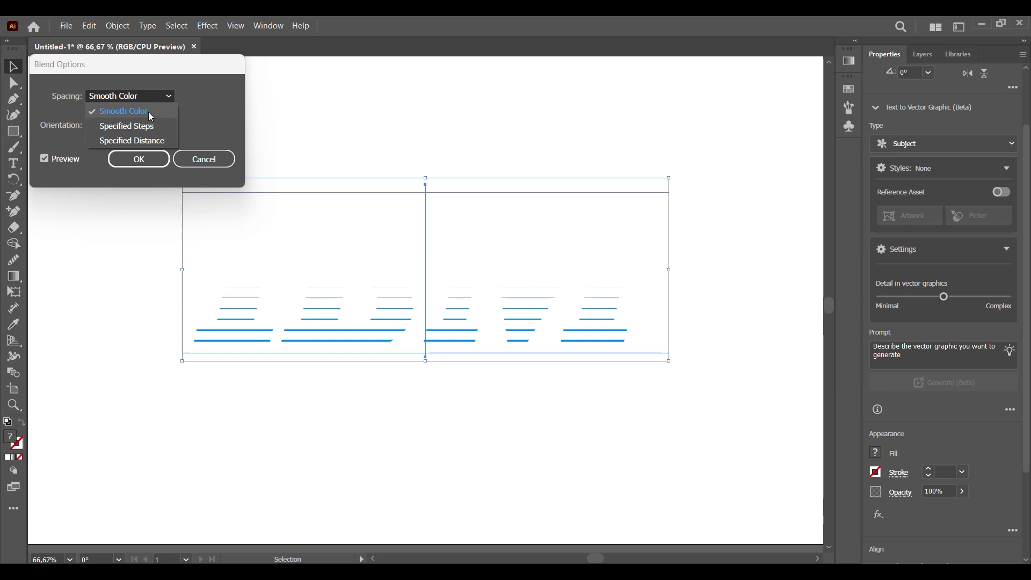
left_click(147, 128)
key("BackSpace")
type("10")
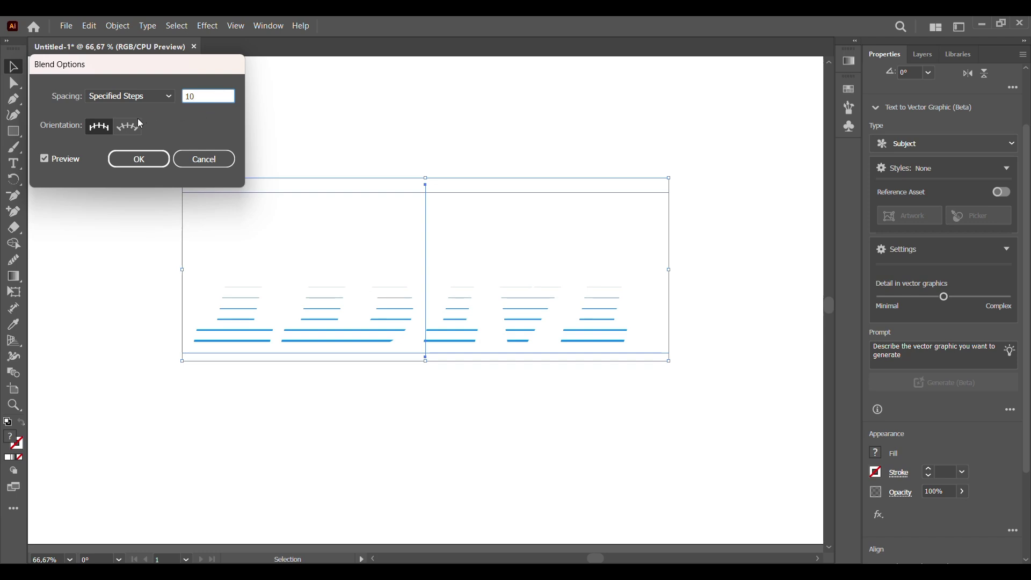
key("Return")
double_click(440, 190)
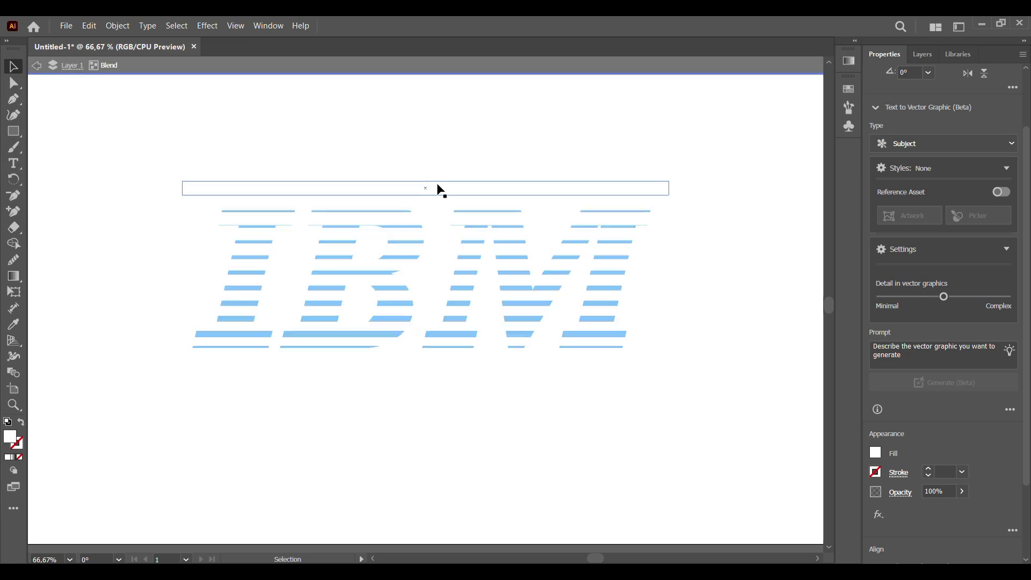
left_click(436, 183)
- Nudge the top stripe bar of the blend slightly downward
double_click(427, 181)
key("Escape")
left_click_drag(426, 182, 425, 184)
key("Escape")
- Change the Blend Options to 8 specified steps with Align to Page orientation
left_click(118, 25)
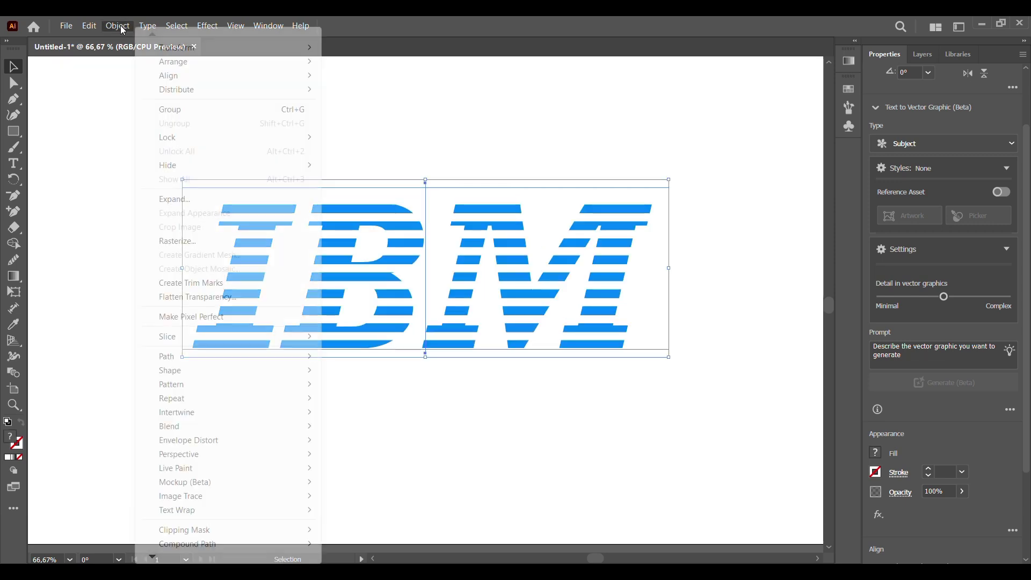
mouse_move(223, 427)
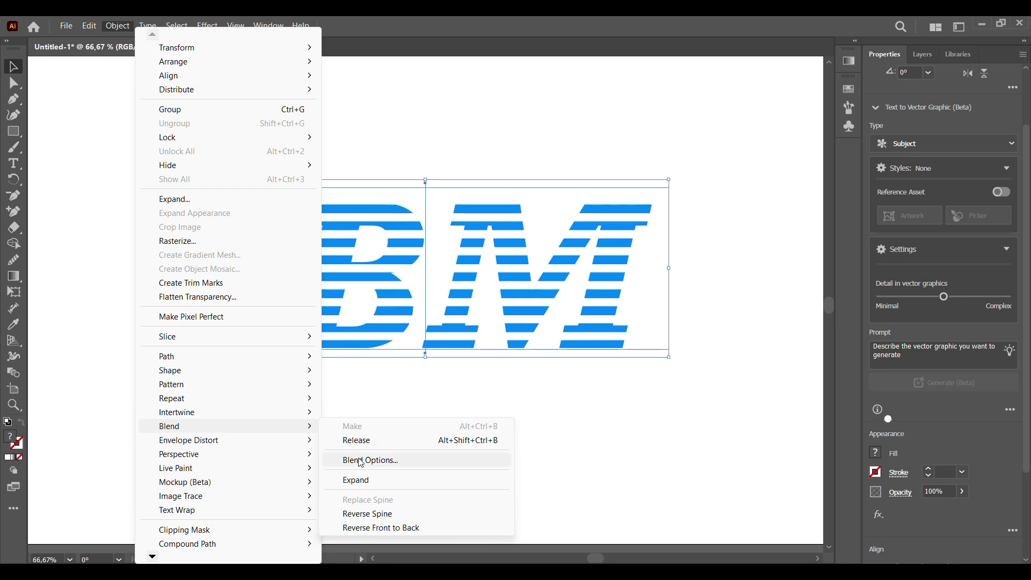
left_click(363, 462)
left_click(194, 96)
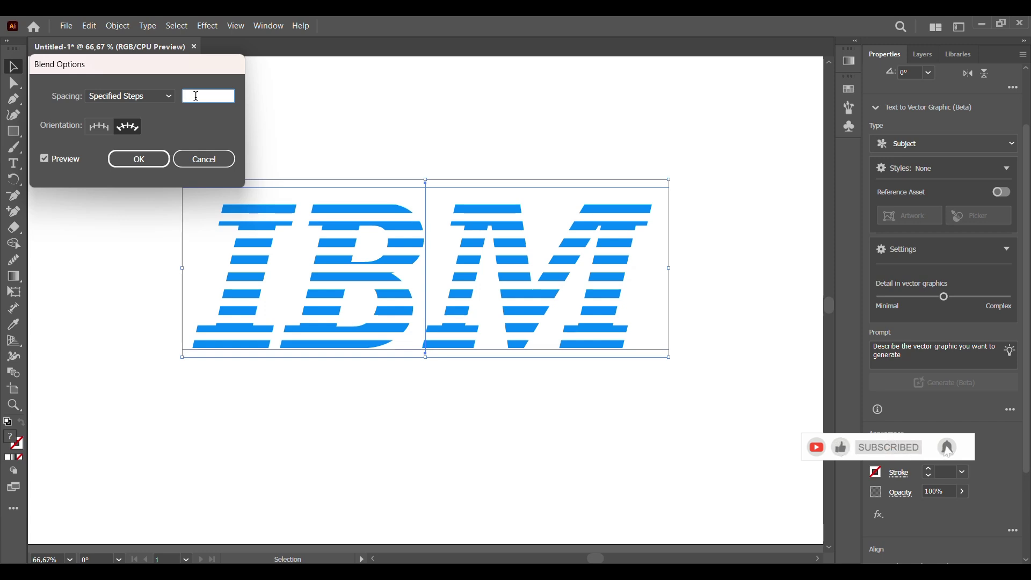
type("7")
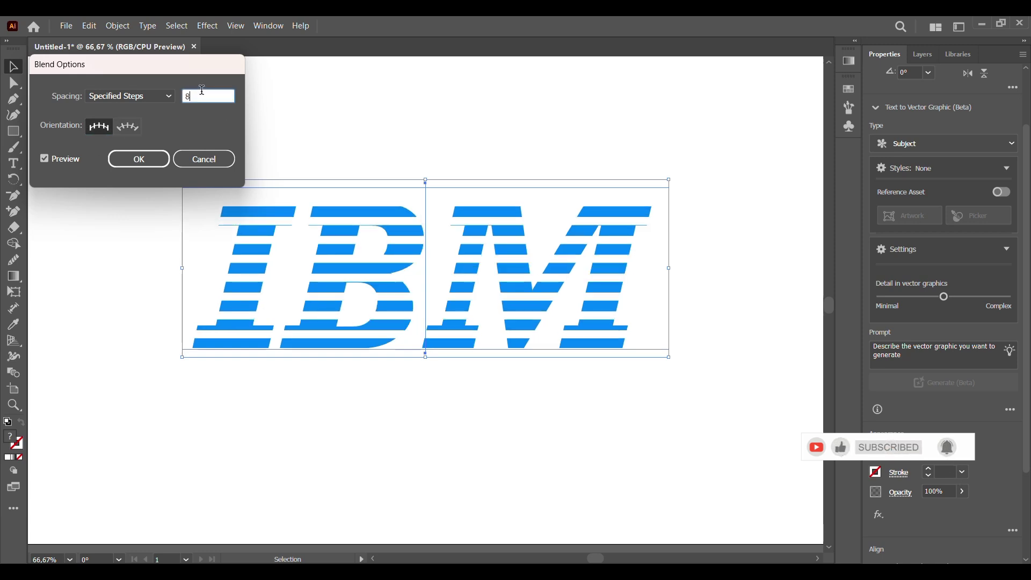
key("Up")
left_click(105, 133)
left_click(139, 159)
- Check the updated blend in isolation, then select the IBM blend
double_click(421, 193)
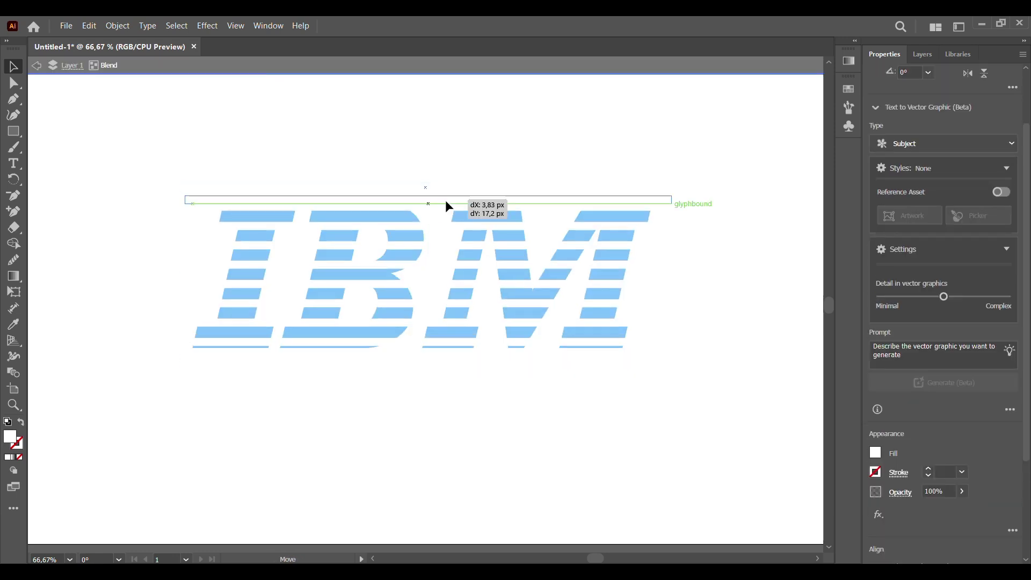
double_click(495, 121)
key("ctrl+minus")
key("ctrl+plus")
left_click(622, 246)
key("t")
left_click(638, 215)
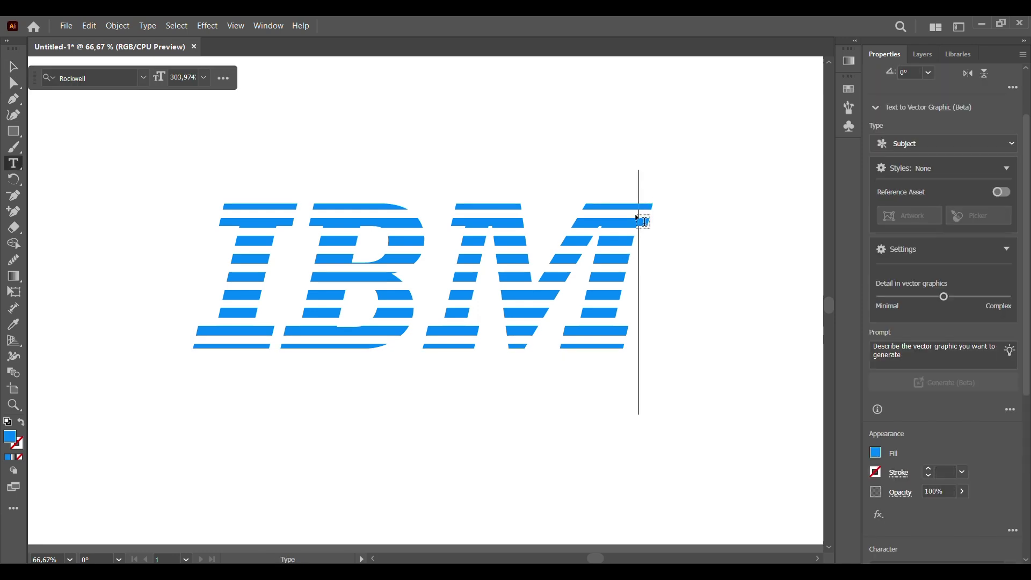
key("BackSpace")
key("BackSpace")
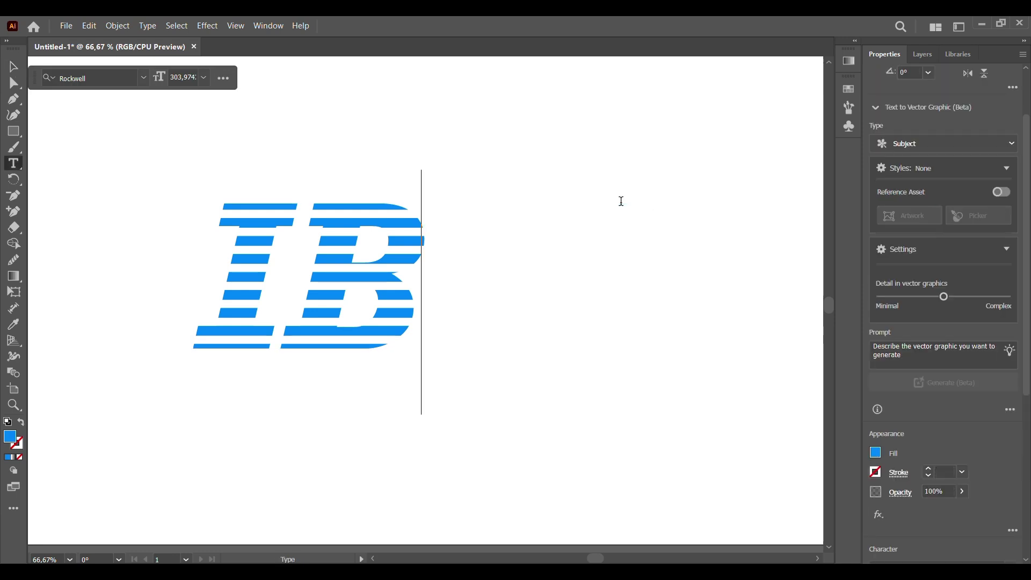
key("BackSpace")
type("MAZ")
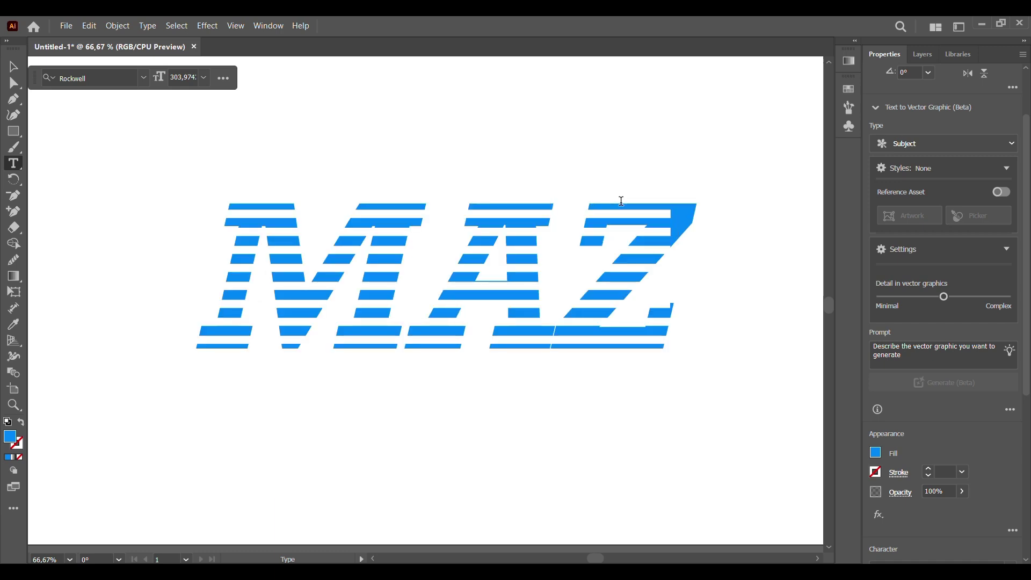
key("BackSpace")
type("X")
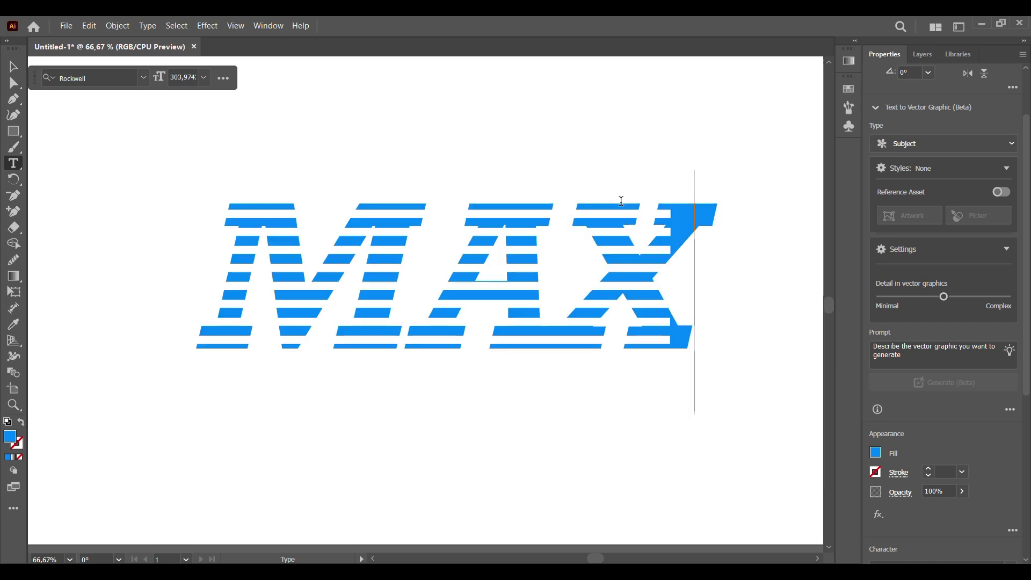
key("Escape")
scroll(532, 257, "up", 1)
left_click_drag(669, 315, 648, 329)
double_click(663, 285)
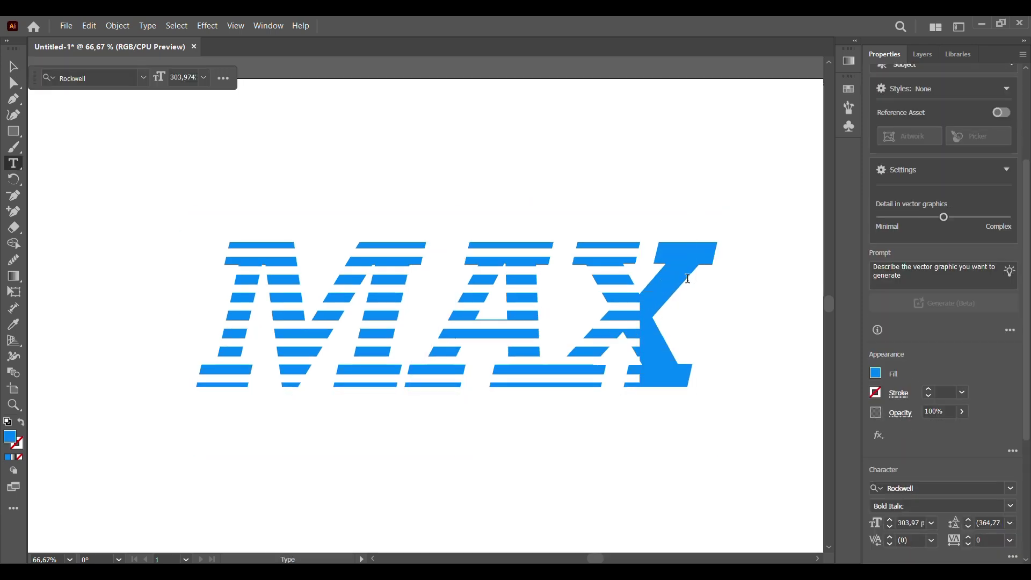
key("BackSpace")
key("BackSpace")
key("BackSpace")
type("IBM")
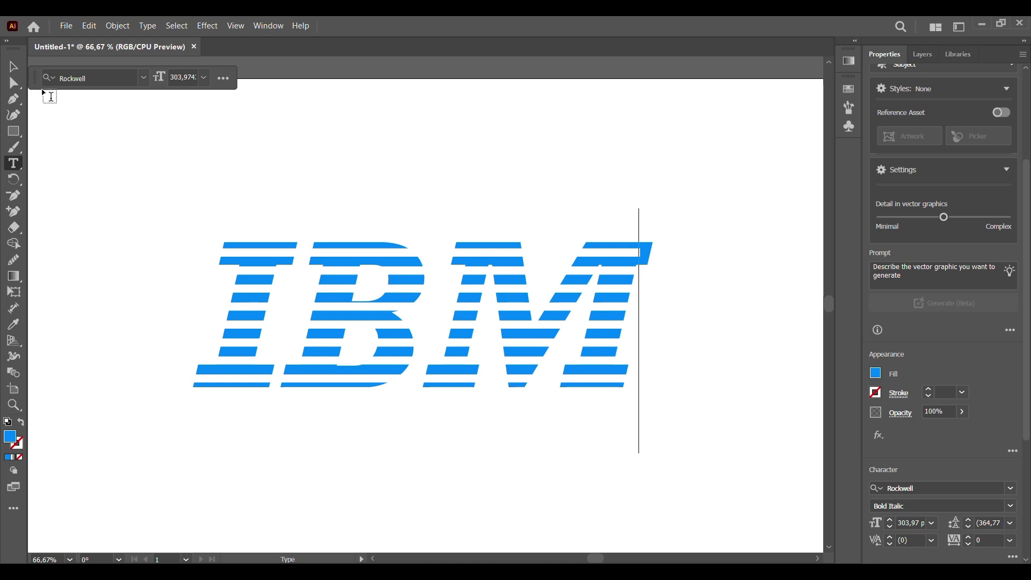
key("Escape")
mouse_move(652, 331)
left_mouse_down()
mouse_move(662, 334)
mouse_move(640, 331)
left_mouse_up()
left_click(669, 266)
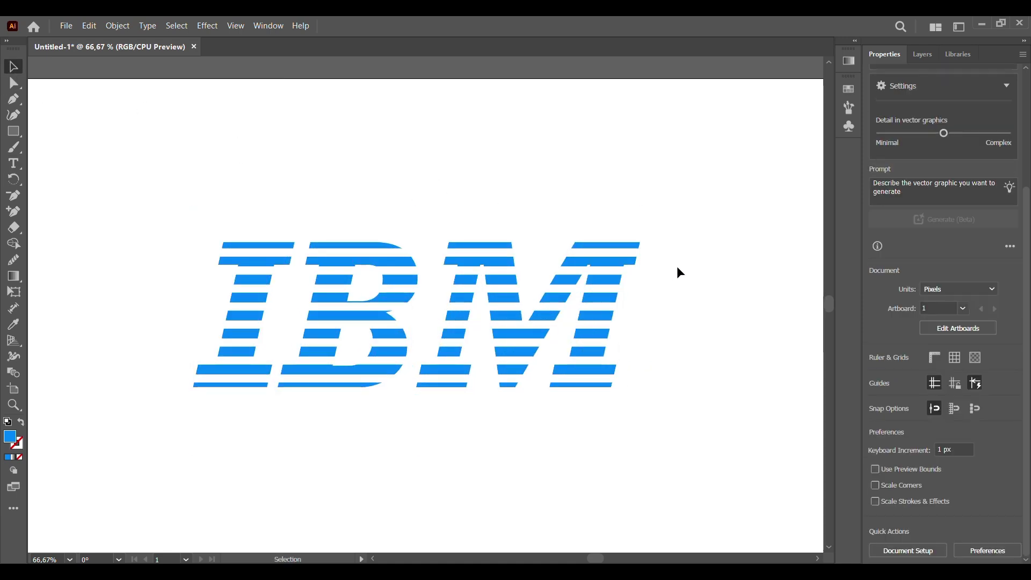
- Expand the striped IBM text into outlines with Object > Expand
left_click(488, 265)
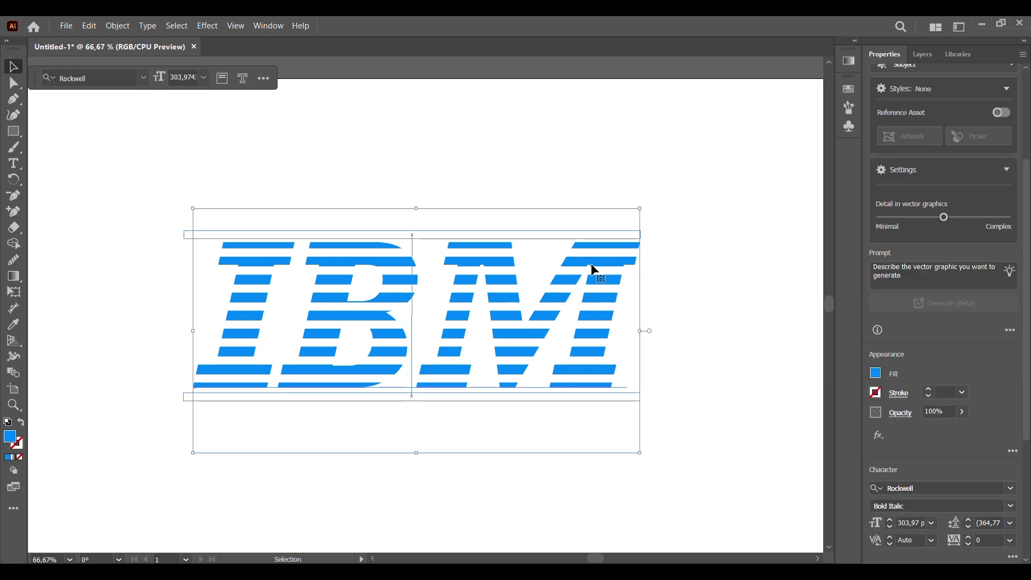
left_click(117, 25)
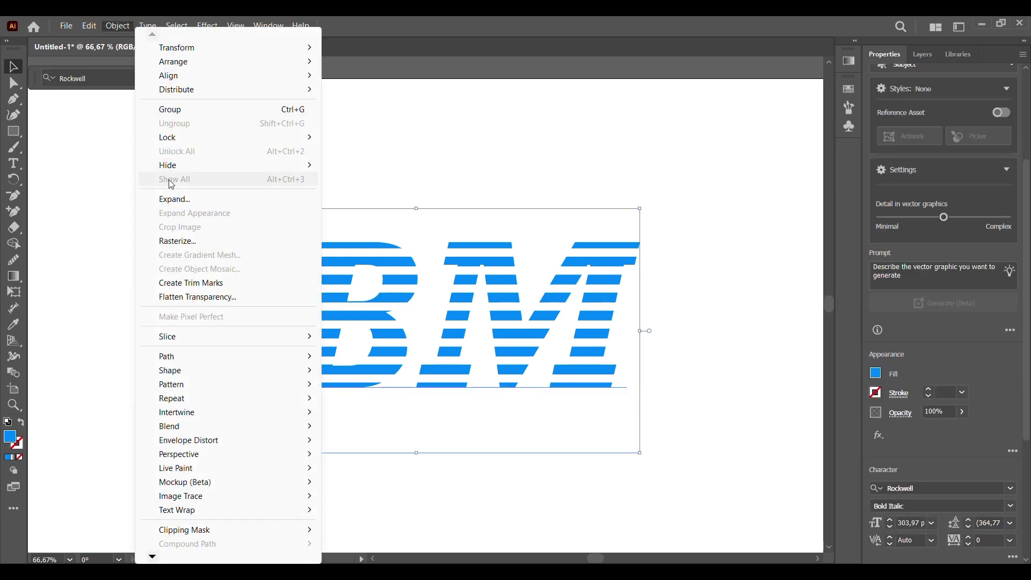
left_click(180, 203)
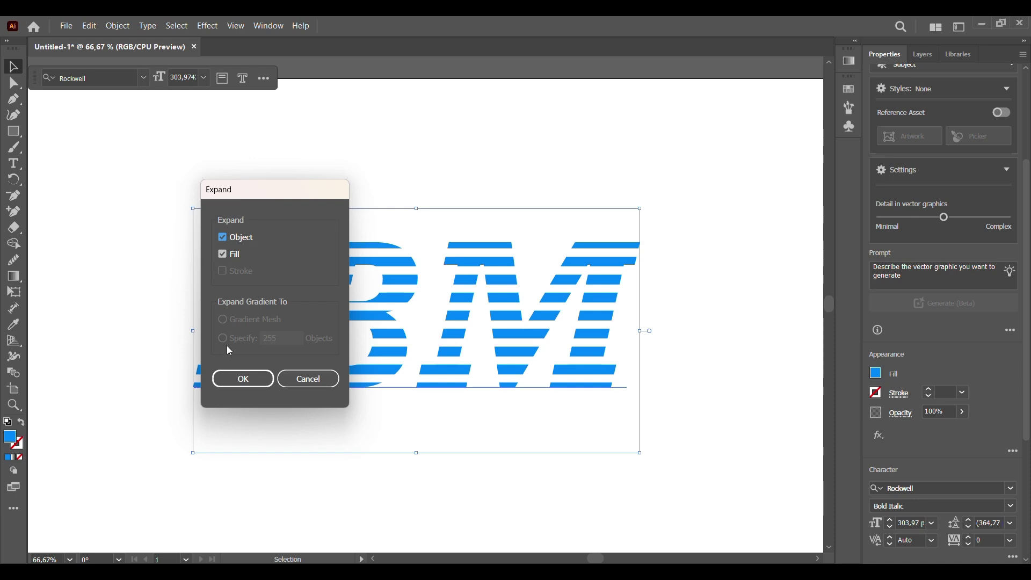
left_click(241, 380)
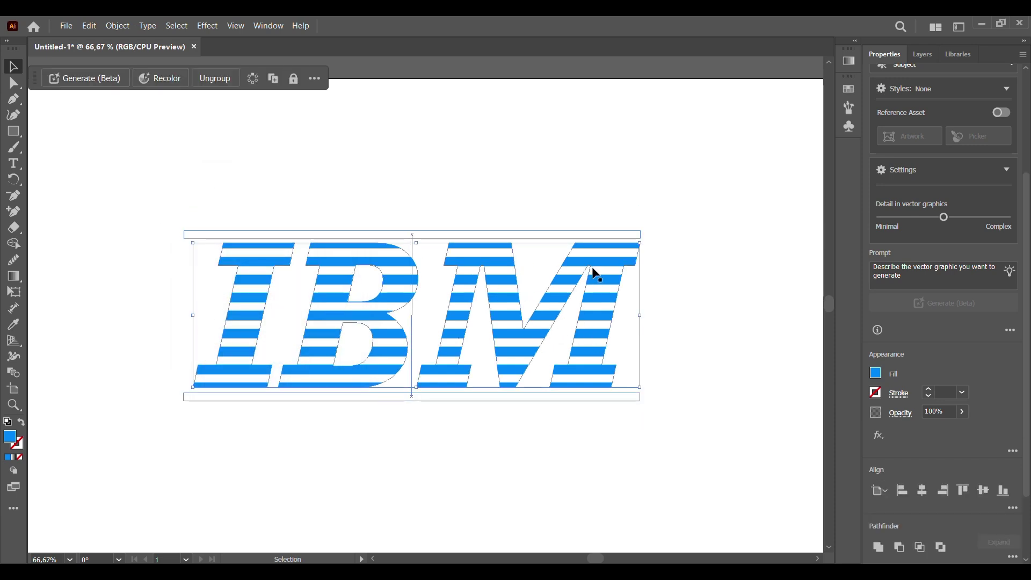
left_click(494, 144)
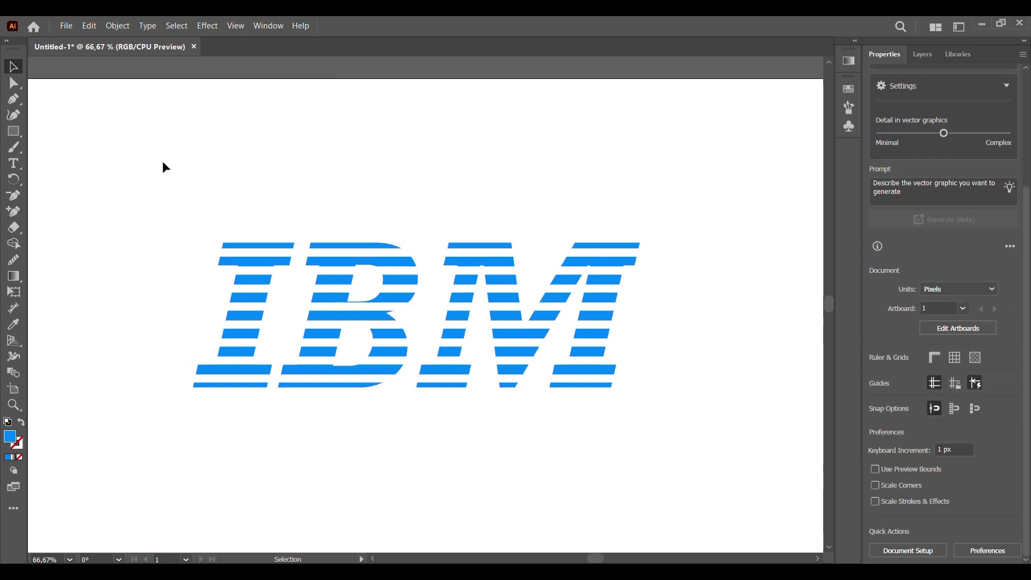
- Expand the IBM artwork again and marquee-select all resulting stripe pieces
left_click(251, 231)
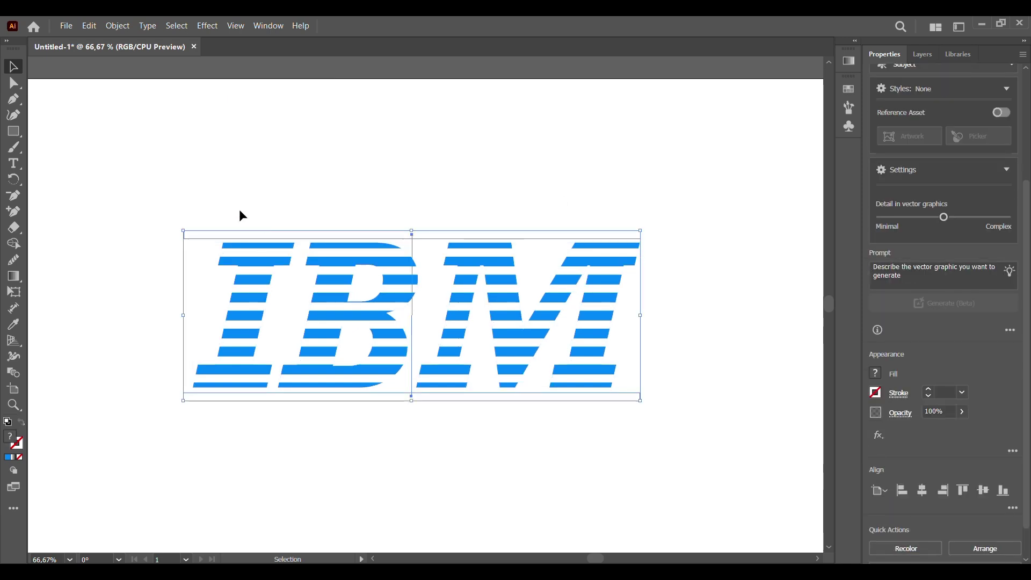
left_click(118, 26)
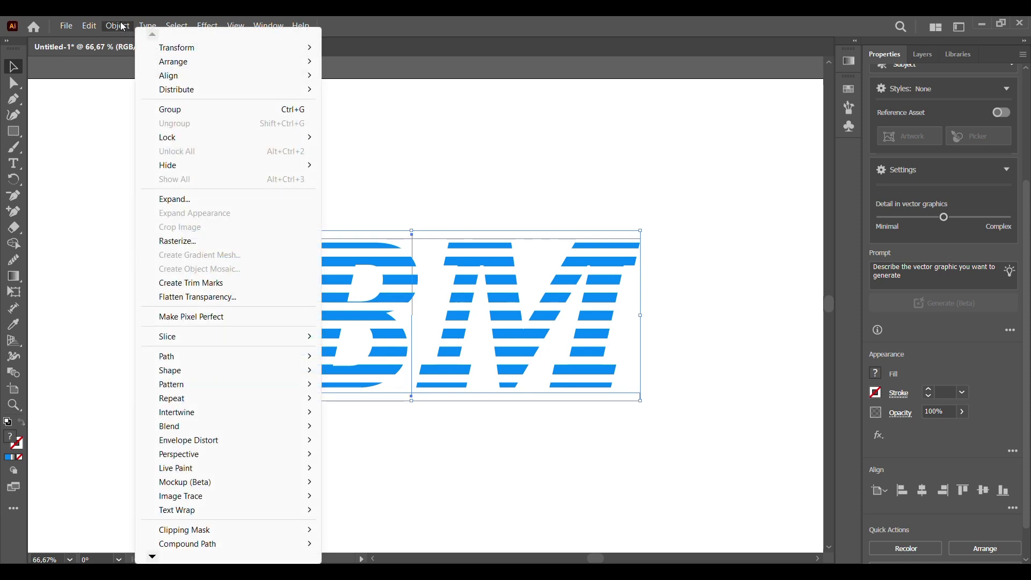
left_click(177, 199)
left_click(239, 379)
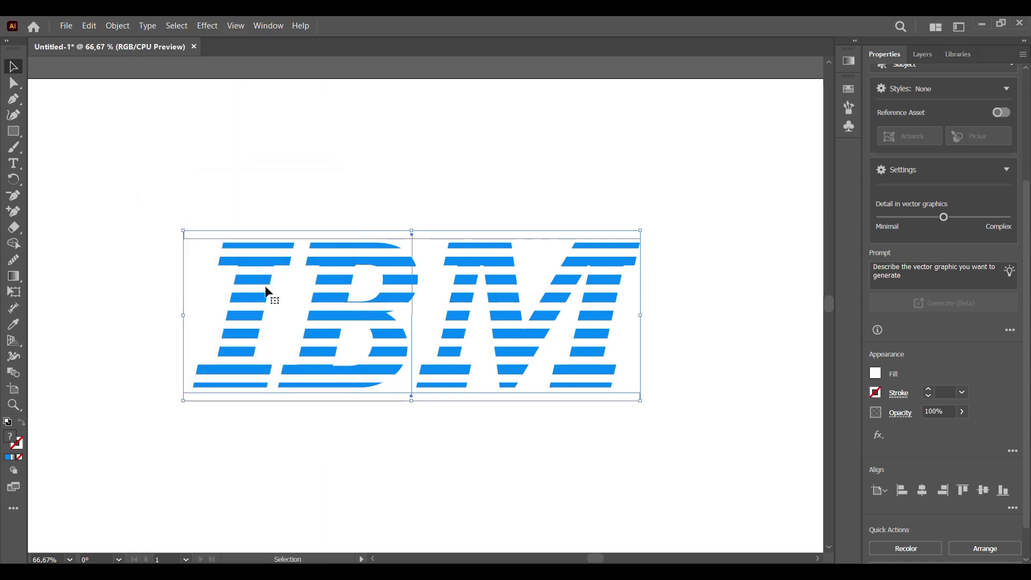
left_click(321, 183)
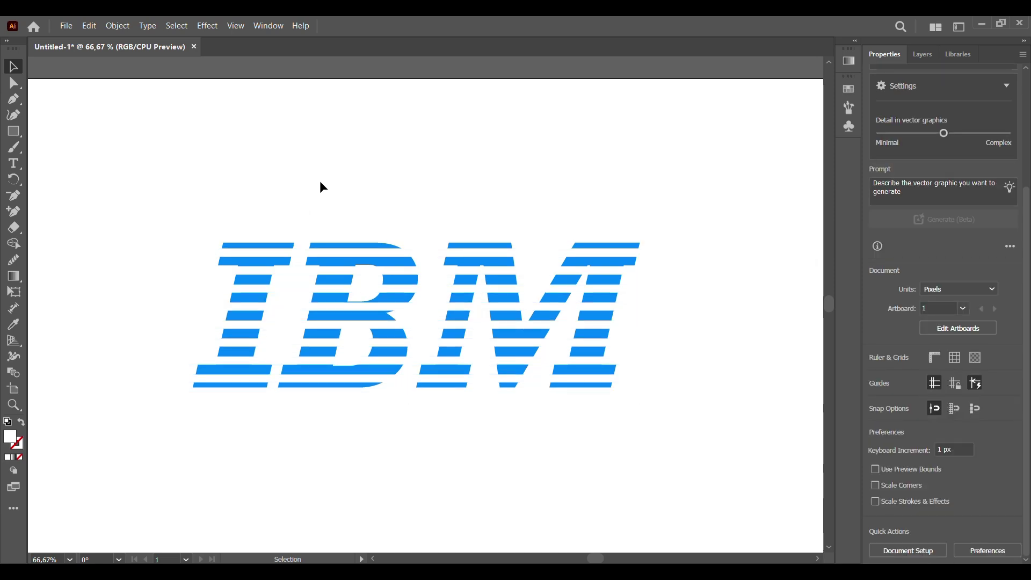
left_click_drag(172, 171, 681, 454)
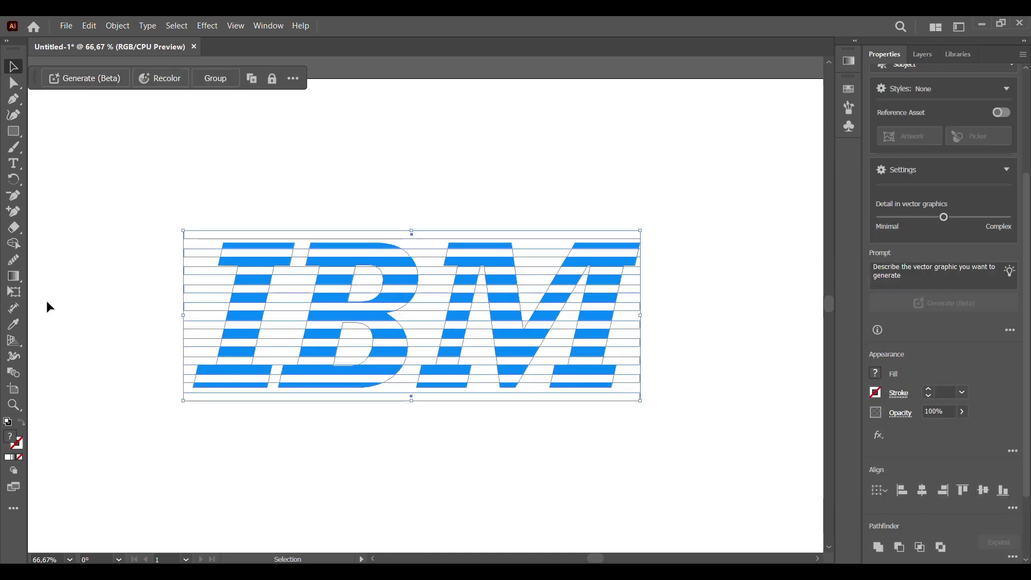
- Merge the scraps around the letters into one shape with Shape Builder
left_click(22, 246)
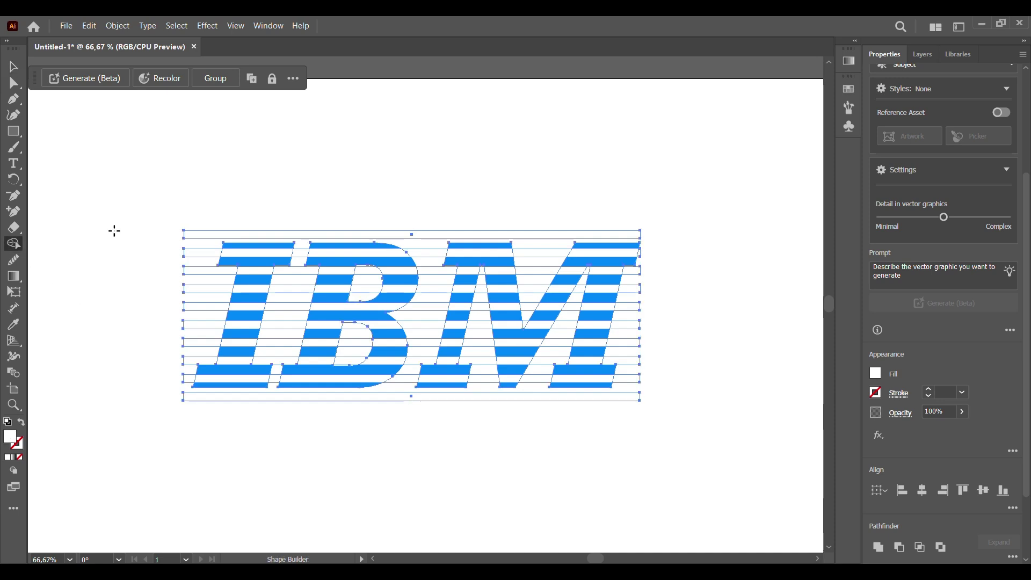
left_click_drag(202, 181, 196, 307)
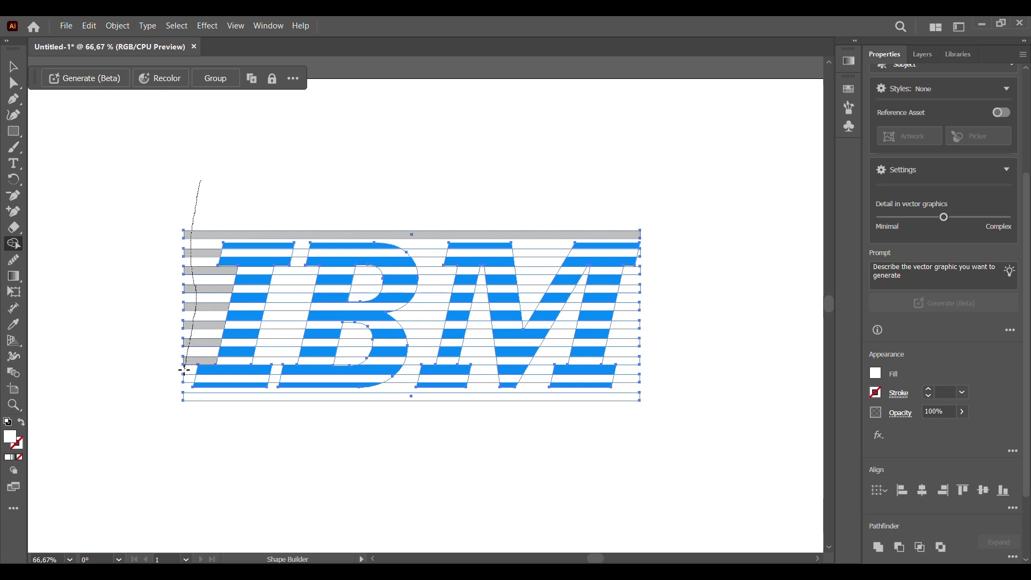
mouse_move(182, 393)
left_mouse_down()
mouse_move(267, 401)
mouse_move(295, 261)
mouse_move(370, 218)
mouse_move(428, 304)
mouse_move(419, 358)
mouse_move(439, 417)
mouse_move(479, 353)
mouse_move(478, 289)
mouse_move(490, 407)
mouse_move(555, 348)
mouse_move(572, 302)
mouse_move(612, 429)
mouse_move(624, 332)
mouse_move(657, 252)
mouse_move(554, 242)
mouse_move(529, 299)
mouse_move(402, 220)
left_mouse_up()
key("v")
key("ctrl+equal")
key("ctrl+equal")
- Delete the white gaps in the I and B with Shape Builder
key("shift+m")
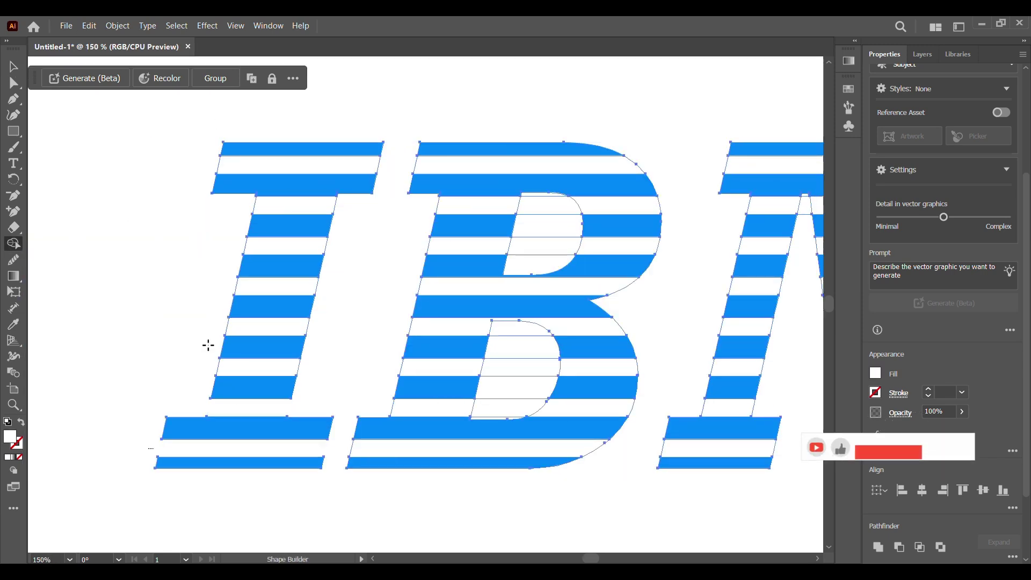
left_click(301, 165, "alt")
left_click(537, 164, "alt")
left_click(605, 243, "alt")
left_click(548, 206, "alt")
left_click(537, 286, "alt")
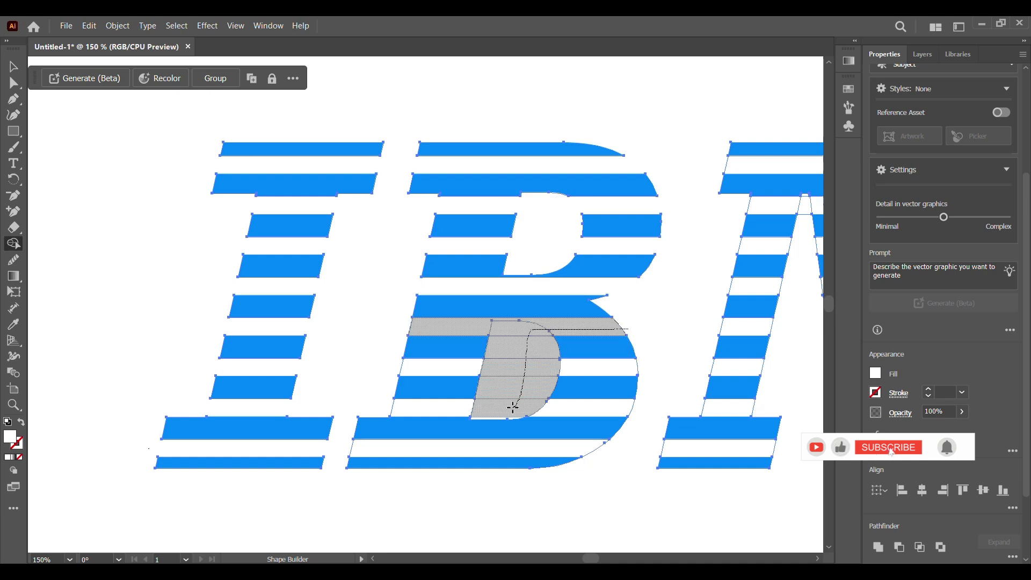
left_click(525, 375, "alt")
left_click(580, 409, "alt")
- Delete the remaining white gaps in the M and between stripes, then zoom out
scroll(457, 203, "right", 5)
left_click(618, 286, "alt")
left_click(508, 286, "alt")
left_click(306, 287, "alt")
left_click(480, 327, "alt")
left_click(588, 407, "alt")
left_click(418, 448, "alt")
key("ctrl+1")
key("ctrl+g")
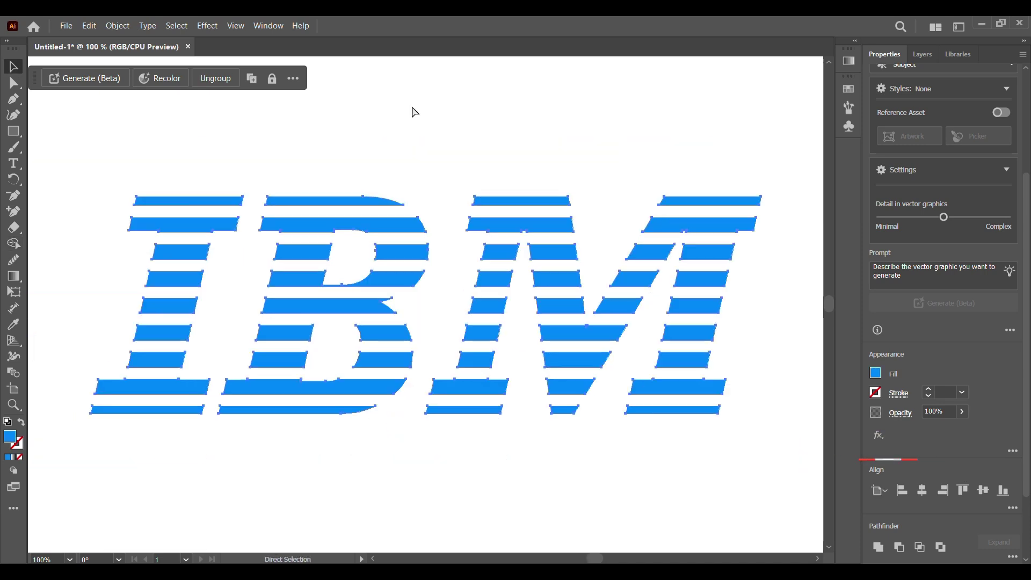